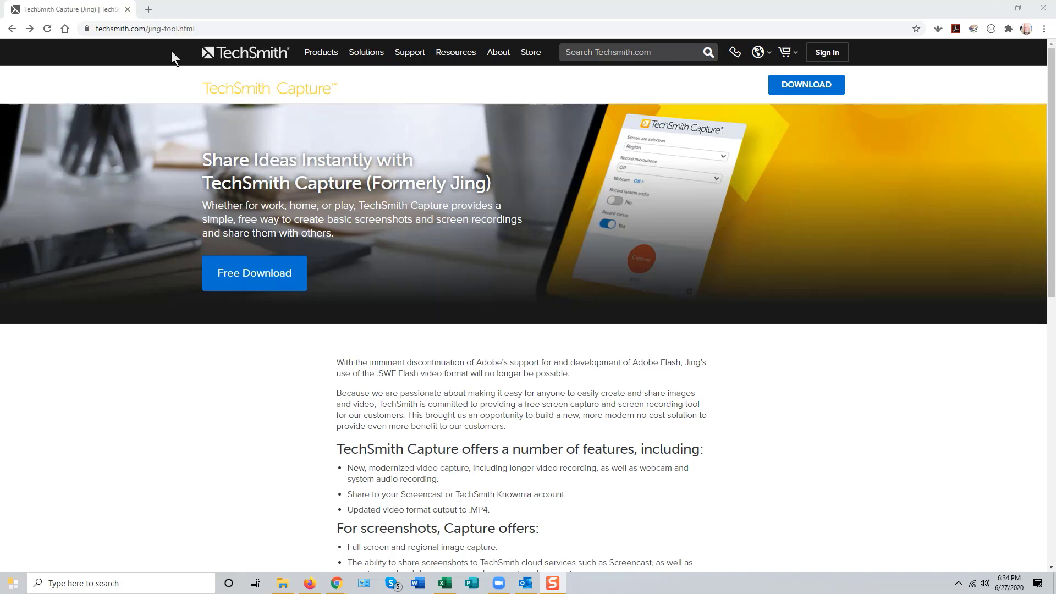
# Download the TechSmith Capture Windows installer, Setup (1).exe, into Downloads from Chrome.
pyautogui.click(217, 27)
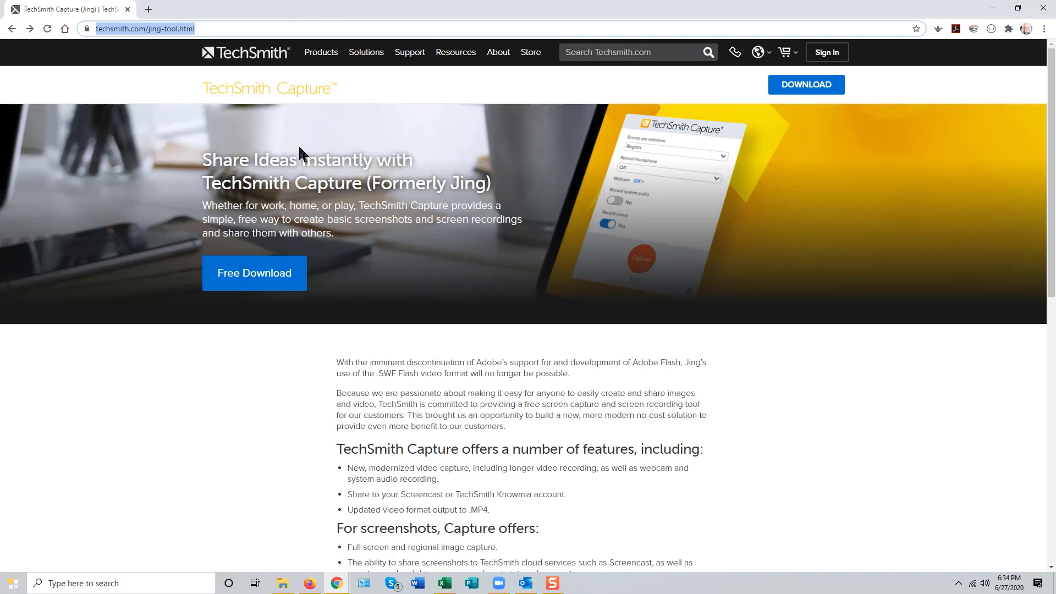
pyautogui.click(252, 279)
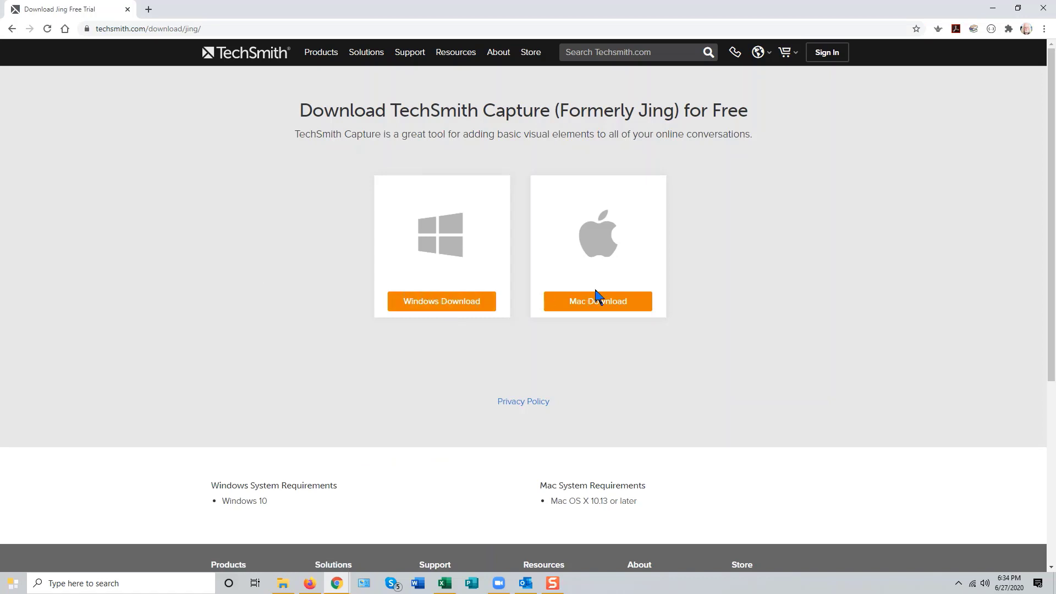
pyautogui.click(439, 307)
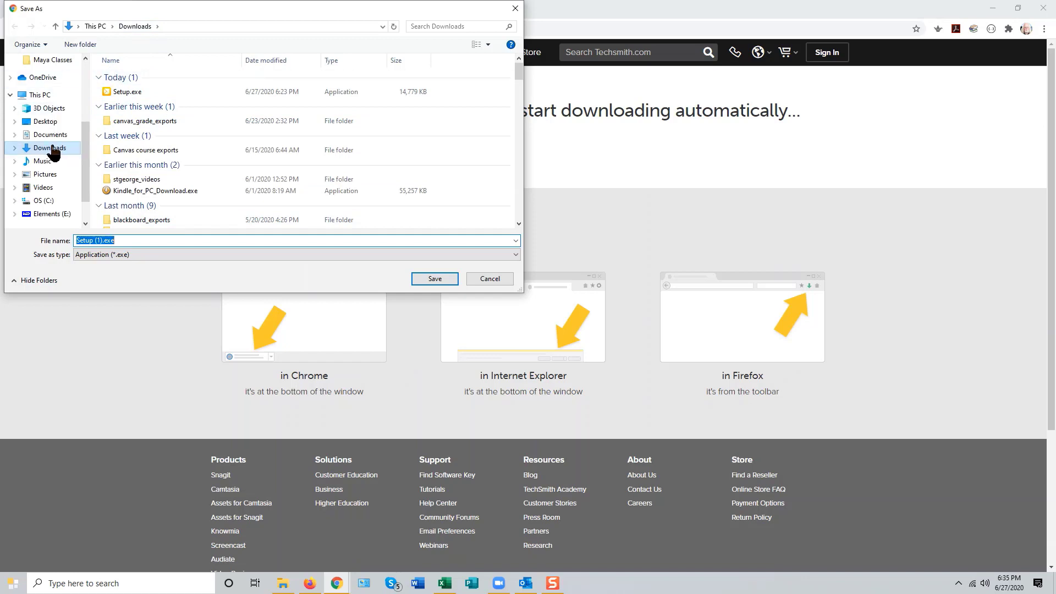
pyautogui.click(434, 279)
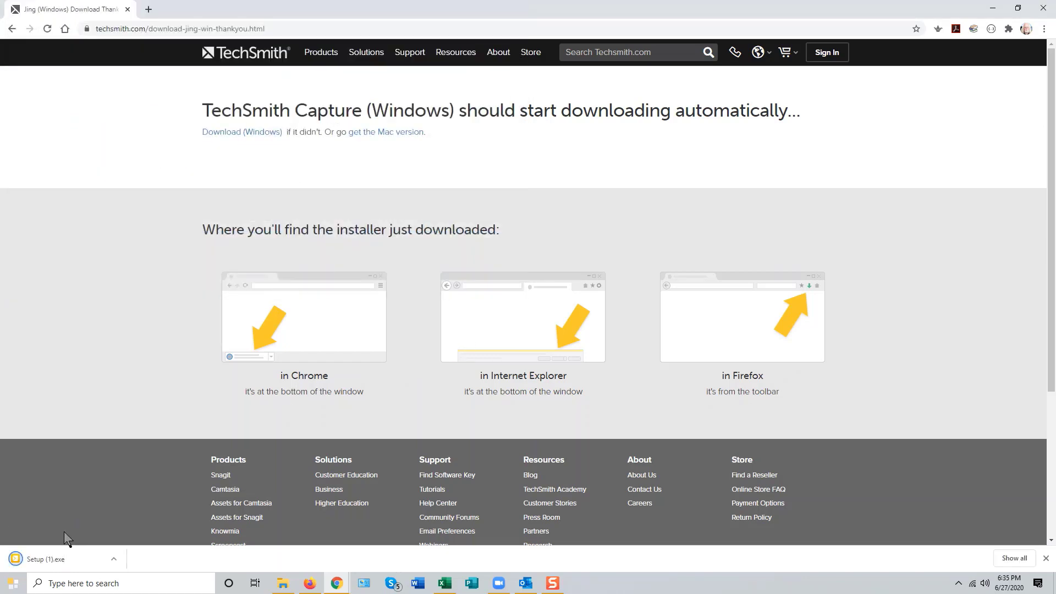
# Run Setup (1).exe, accept the licence agreement, and continue the TechSmith Capture installation.
pyautogui.click(55, 559)
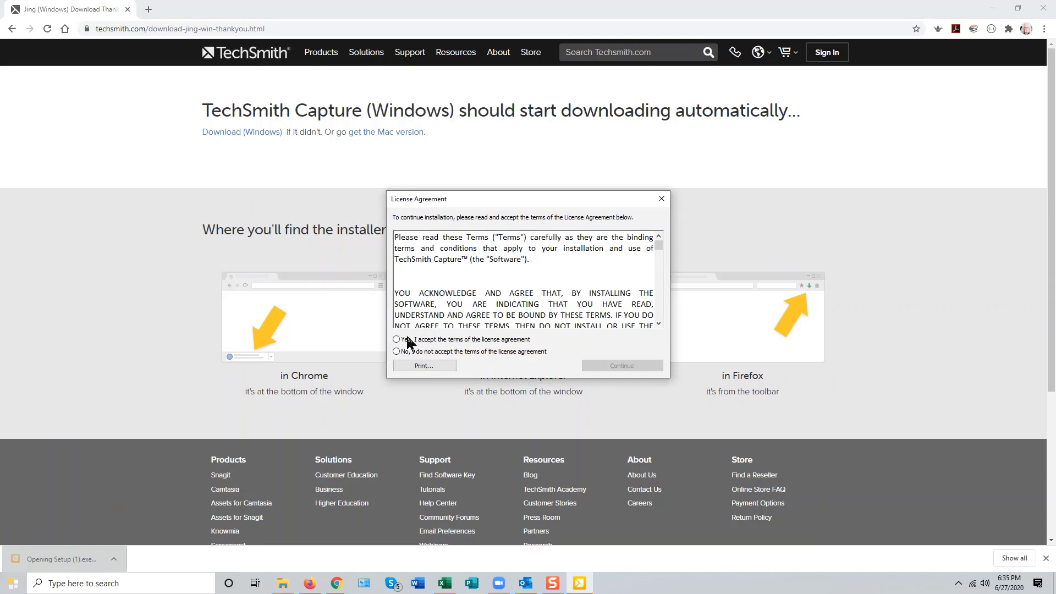
pyautogui.click(396, 339)
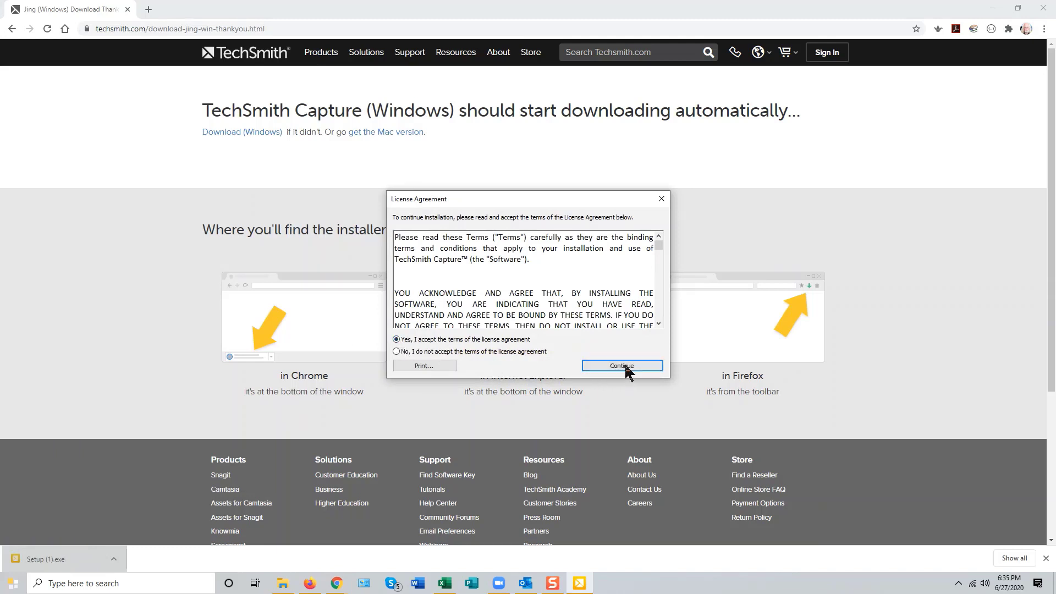
pyautogui.click(623, 367)
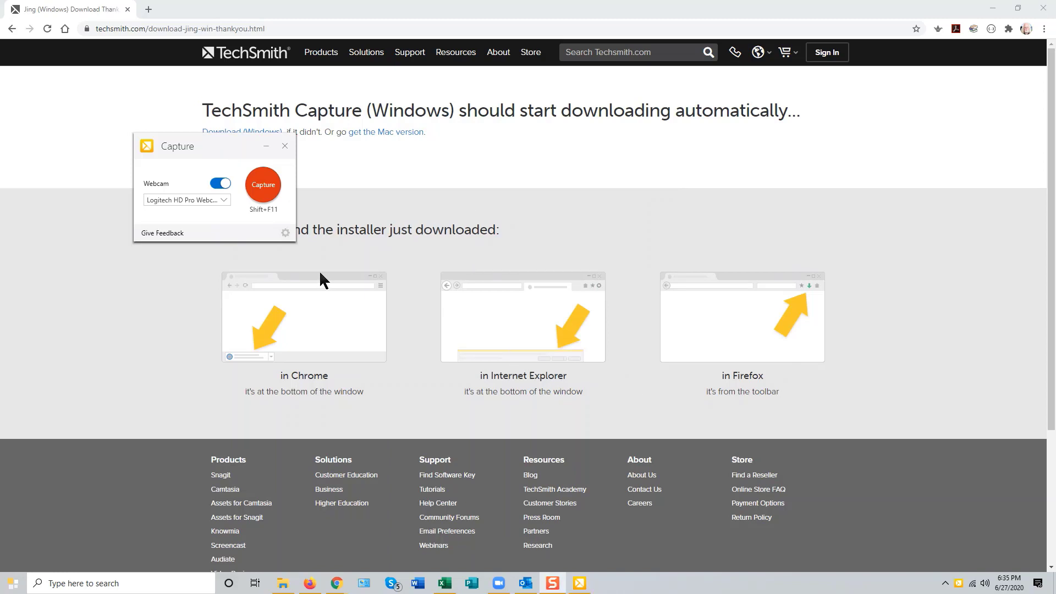
pyautogui.click(285, 233)
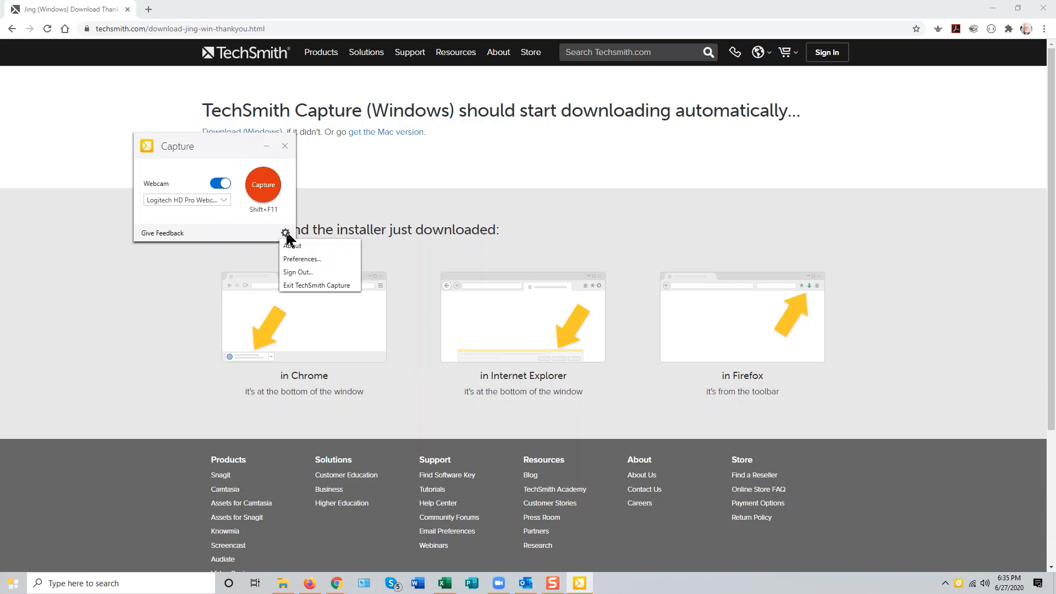
pyautogui.click(302, 260)
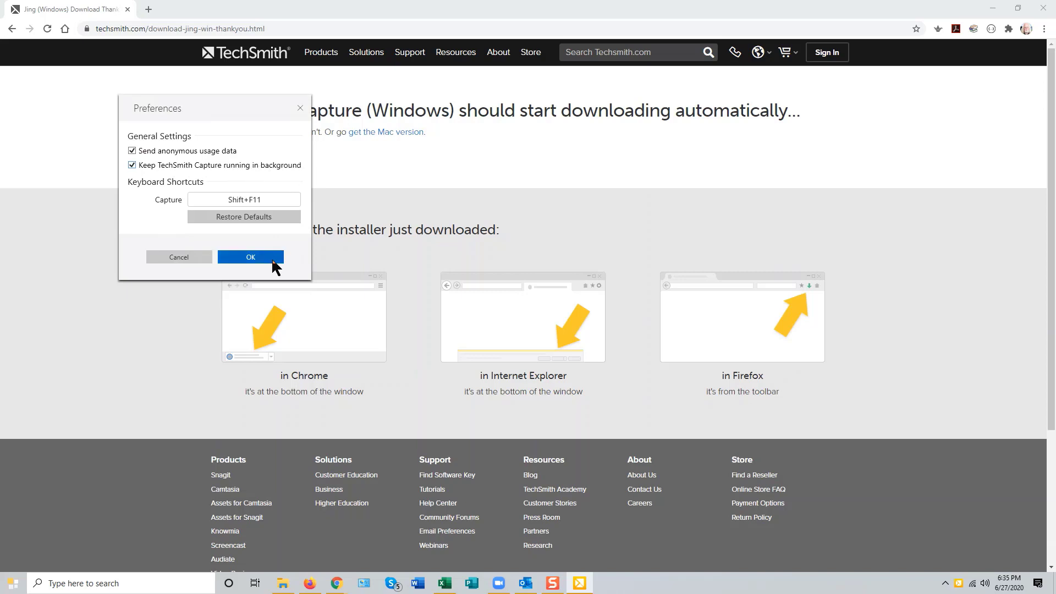
pyautogui.click(250, 257)
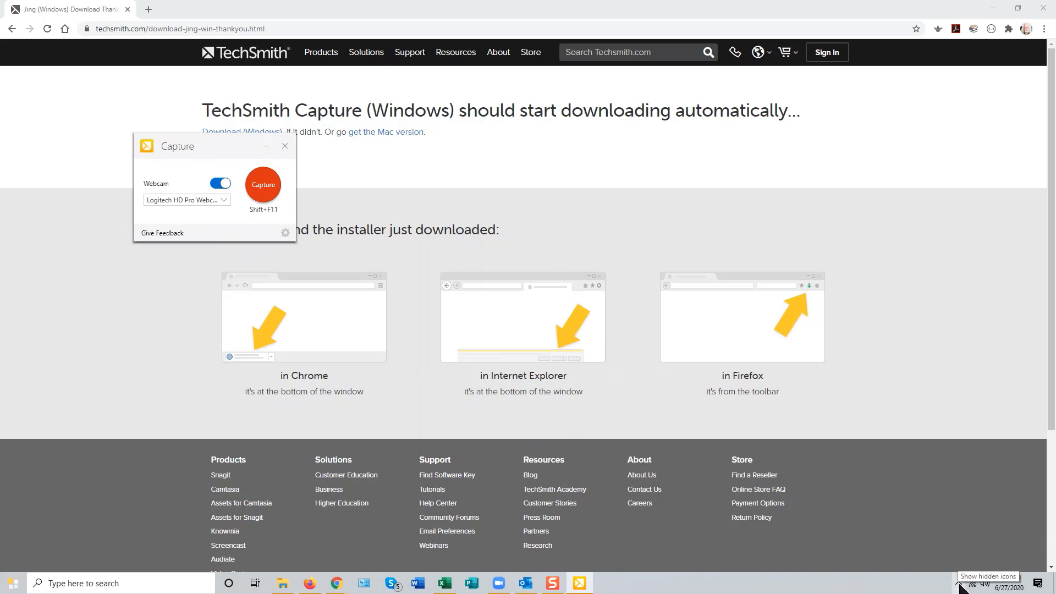
pyautogui.click(959, 583)
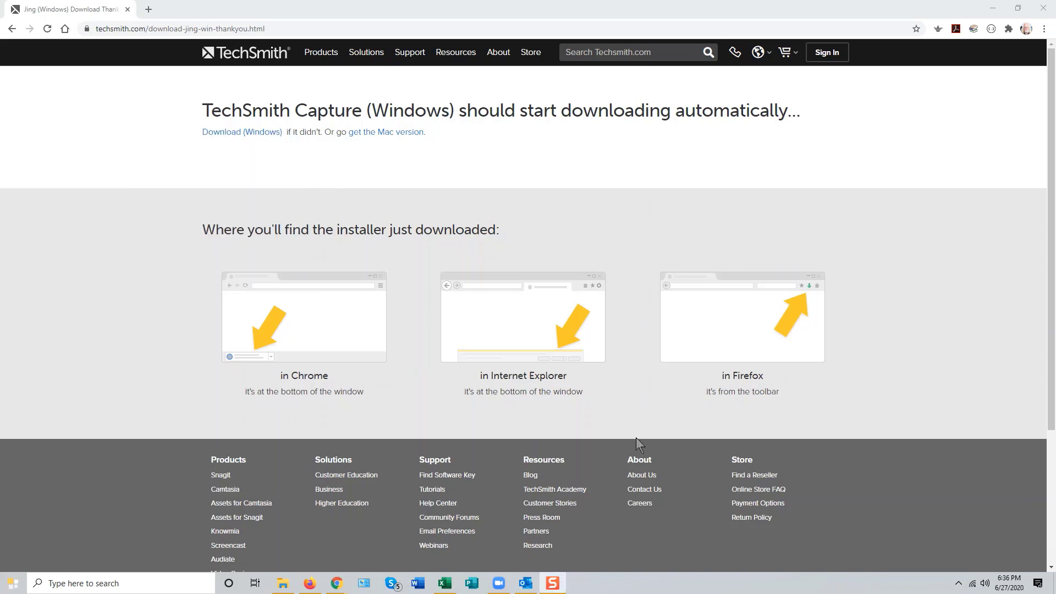
pyautogui.click(958, 583)
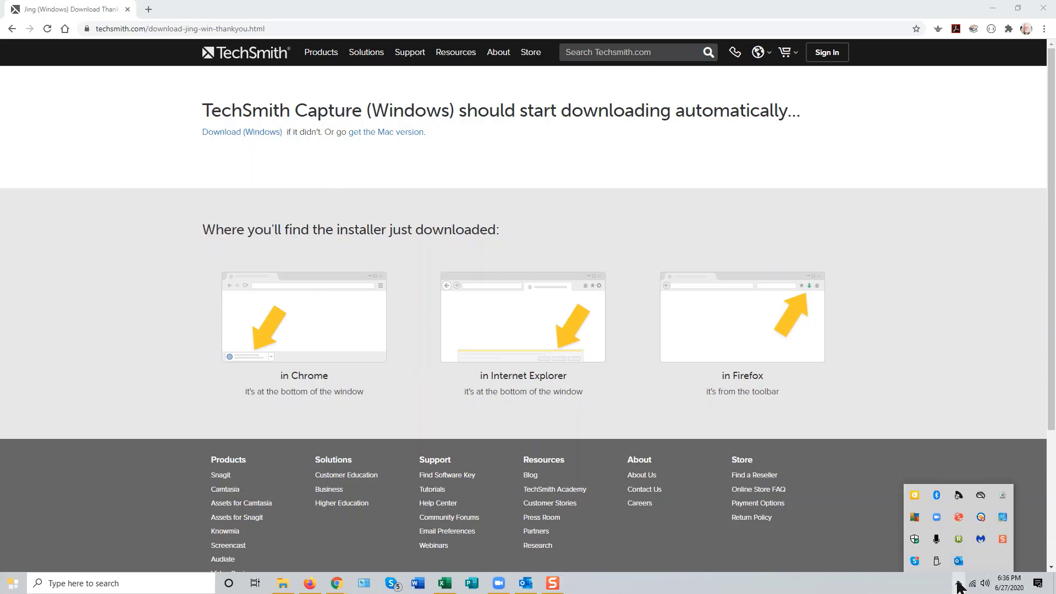
pyautogui.click(914, 497)
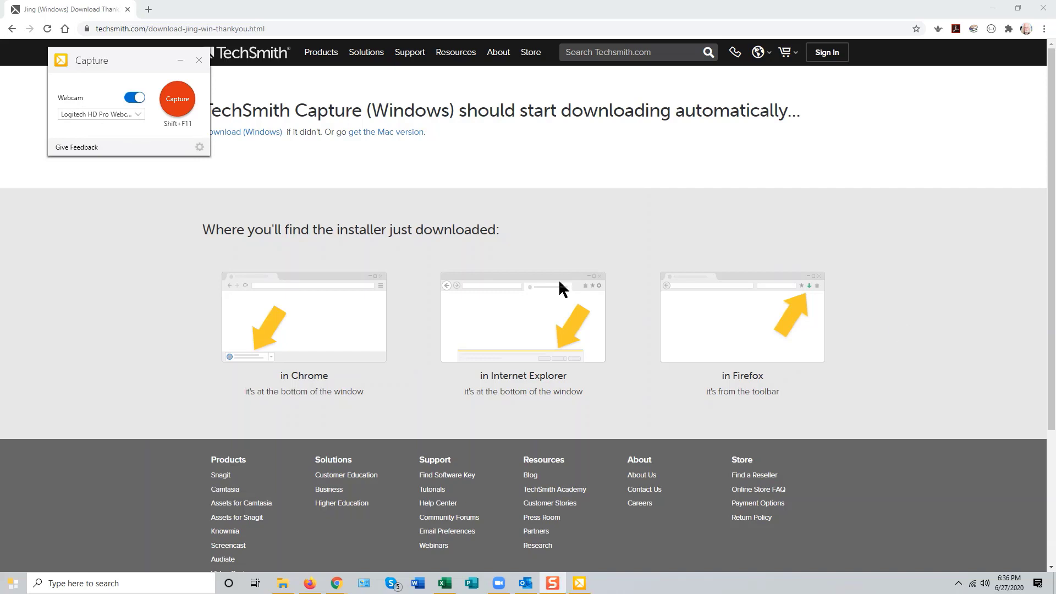
# Capture a 1257 x 721 image of the download page's main instructions area.
pyautogui.click(177, 105)
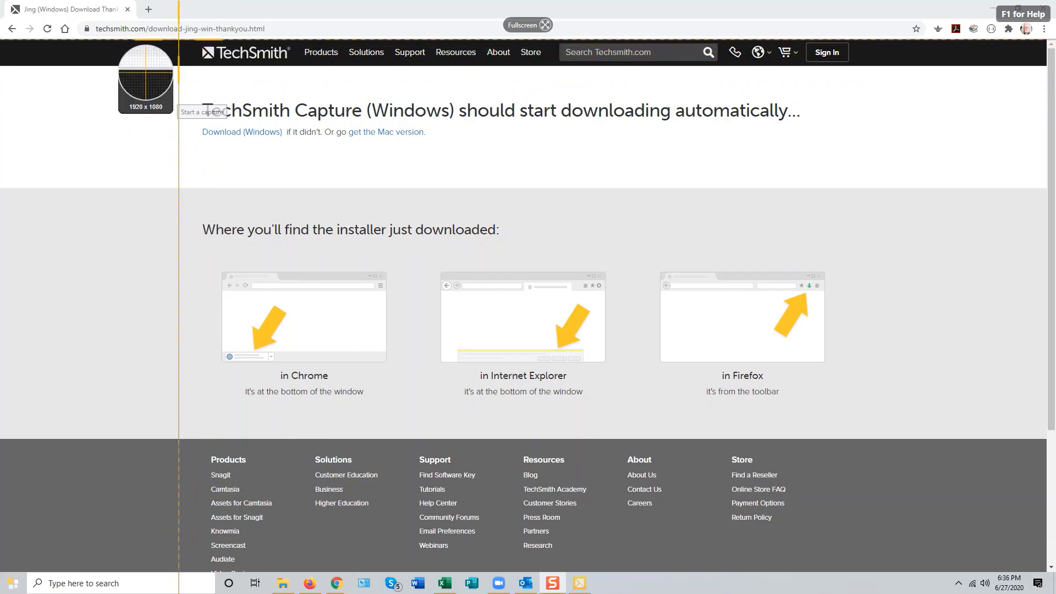
pyautogui.moveTo(178, 39); pyautogui.dragTo(870, 436)
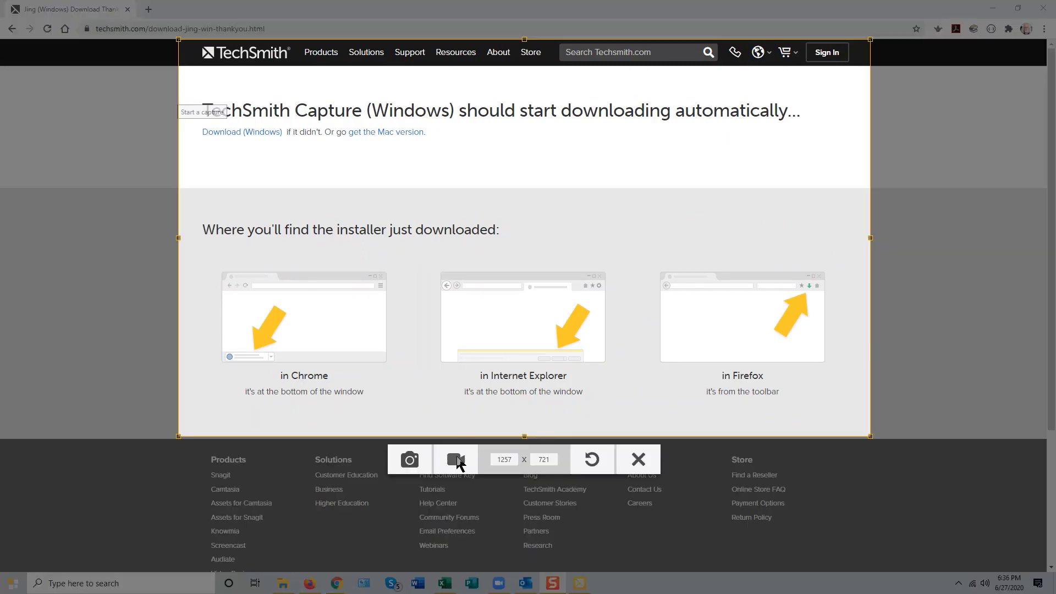
pyautogui.click(408, 460)
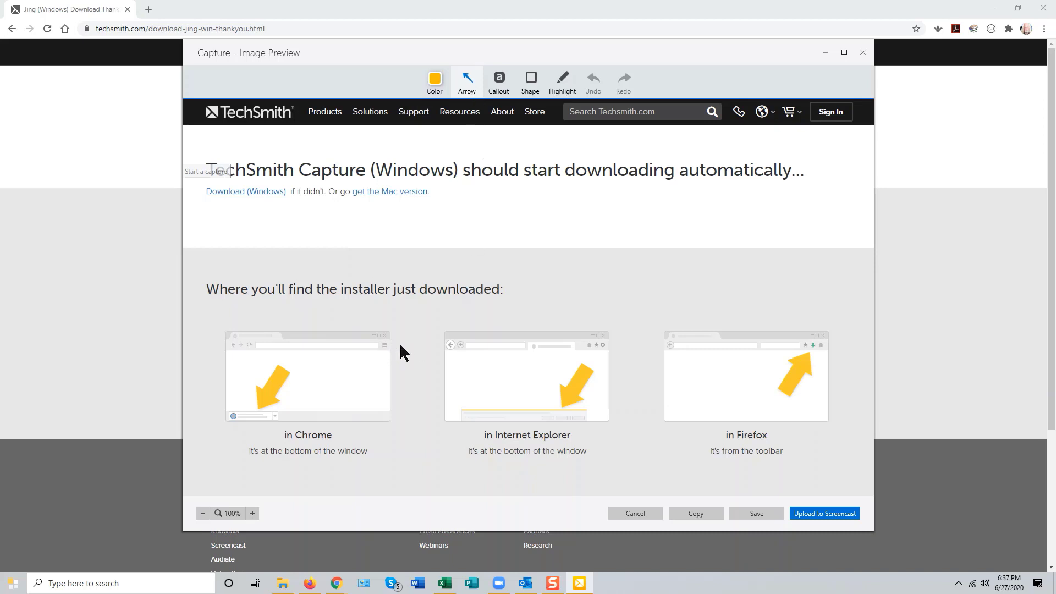
# Draw an arrow to the 'in Chrome' label and add a callout reading 'Text'.
pyautogui.moveTo(525, 312)
pyautogui.mouseDown()
pyautogui.moveTo(389, 373)
pyautogui.moveTo(267, 483)
pyautogui.moveTo(259, 451)
pyautogui.mouseUp()
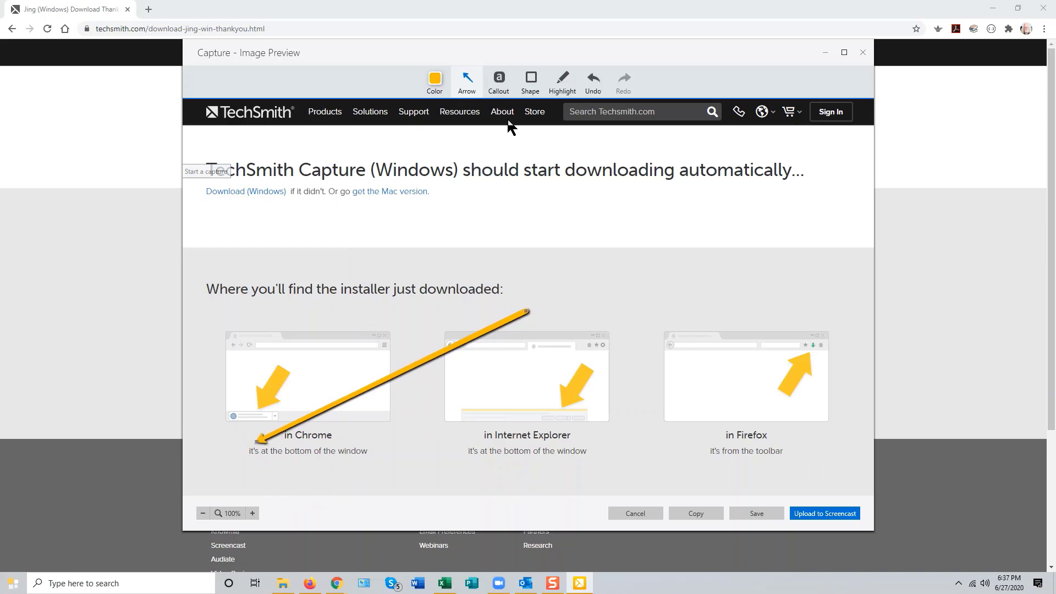
pyautogui.click(499, 83)
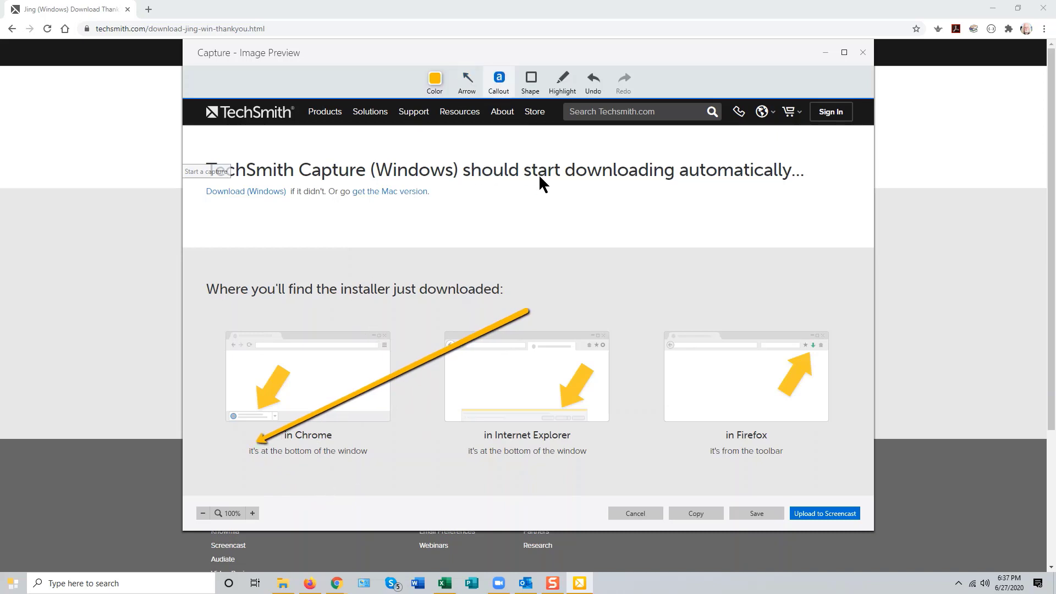
pyautogui.moveTo(538, 184); pyautogui.dragTo(665, 269)
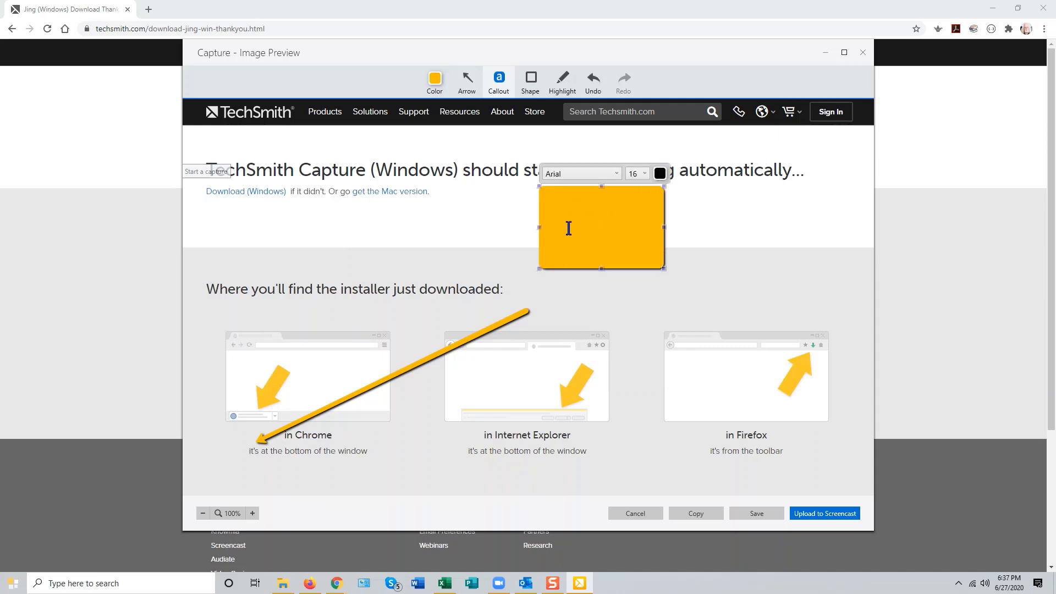
pyautogui.write('TExt')
pyautogui.press('BackSpace')
pyautogui.press('BackSpace')
pyautogui.press('BackSpace')
pyautogui.write('ext')
pyautogui.click(692, 251)
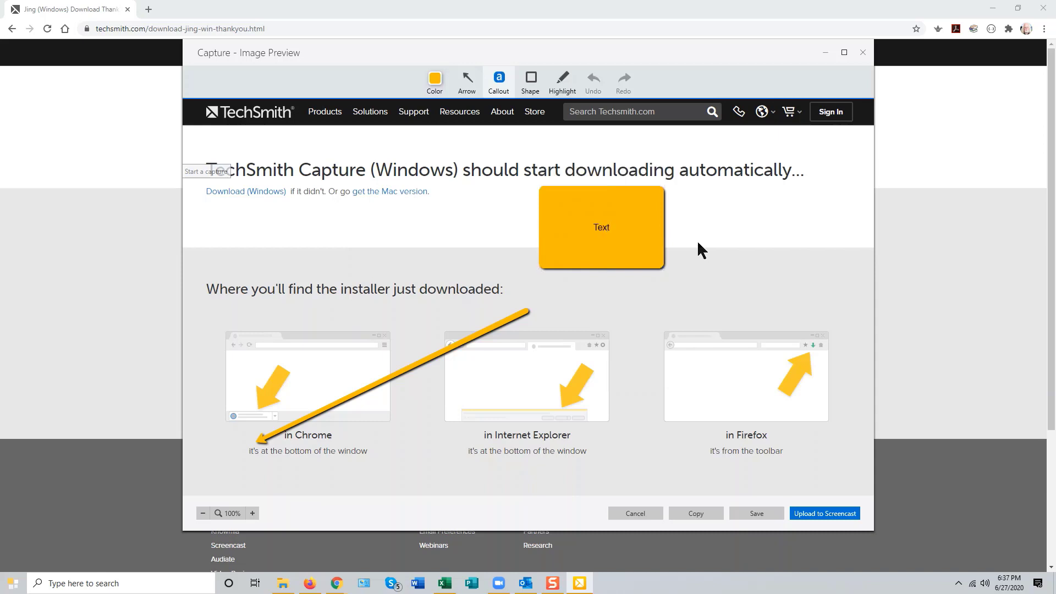
# Box the Firefox illustration, then highlight the heading and undo that highlight.
pyautogui.click(530, 81)
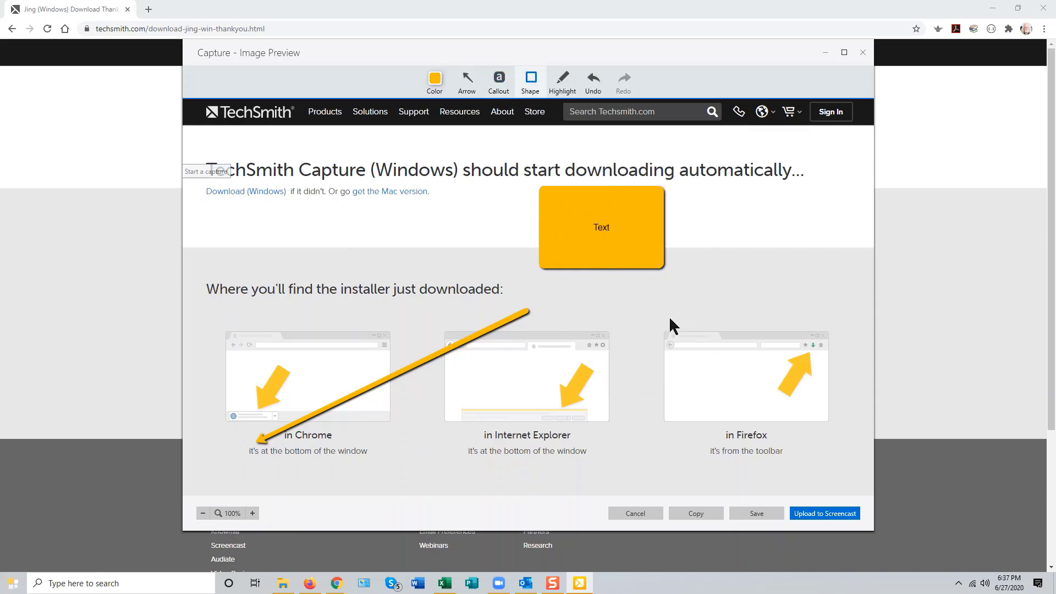
pyautogui.moveTo(655, 317); pyautogui.dragTo(838, 448)
pyautogui.click(562, 81)
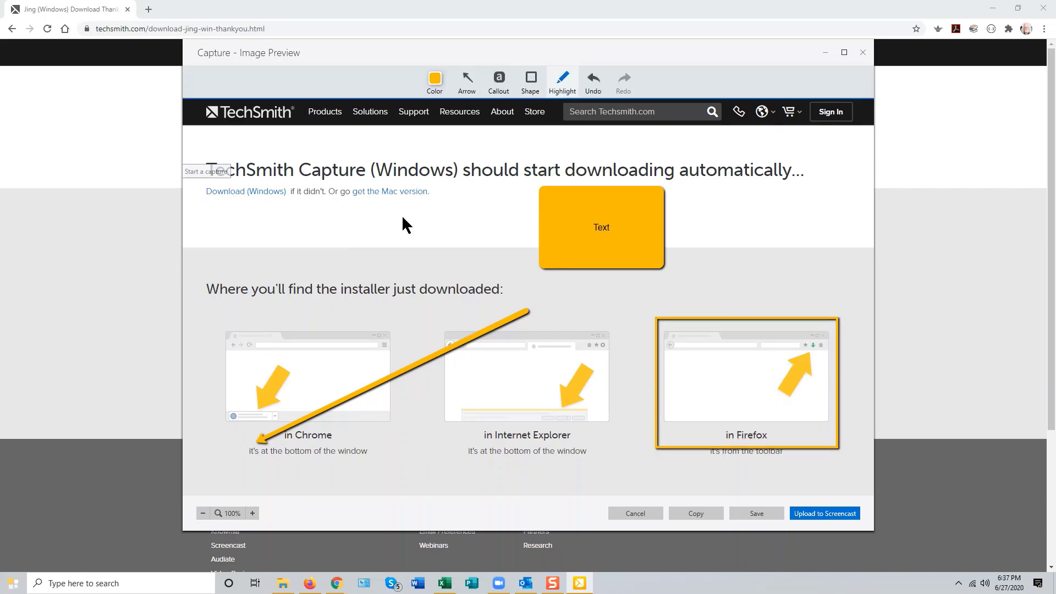
pyautogui.moveTo(204, 286); pyautogui.dragTo(237, 287)
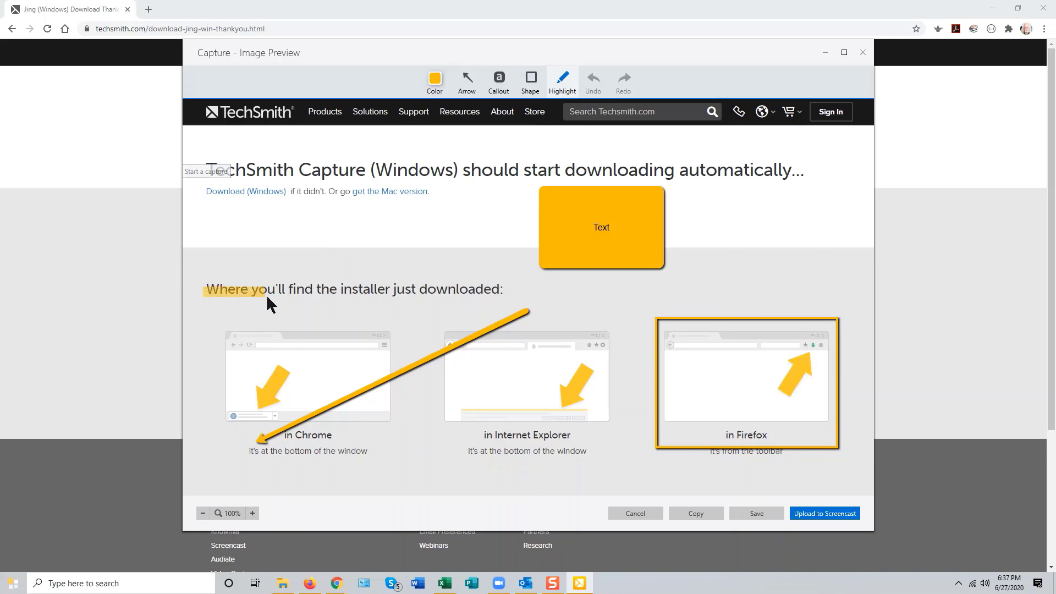
pyautogui.moveTo(341, 299); pyautogui.dragTo(526, 296)
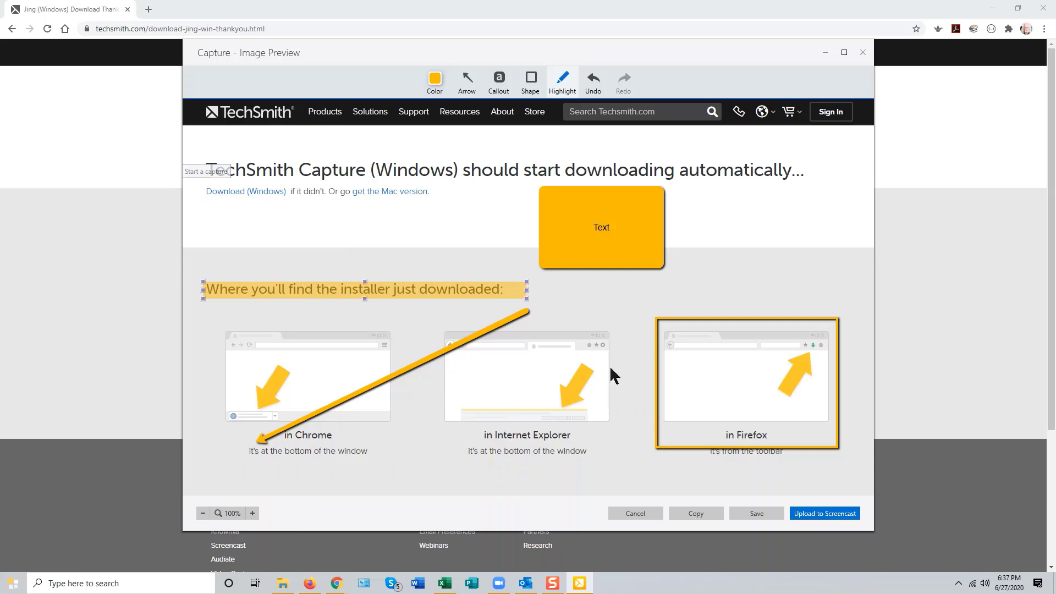
pyautogui.click(593, 82)
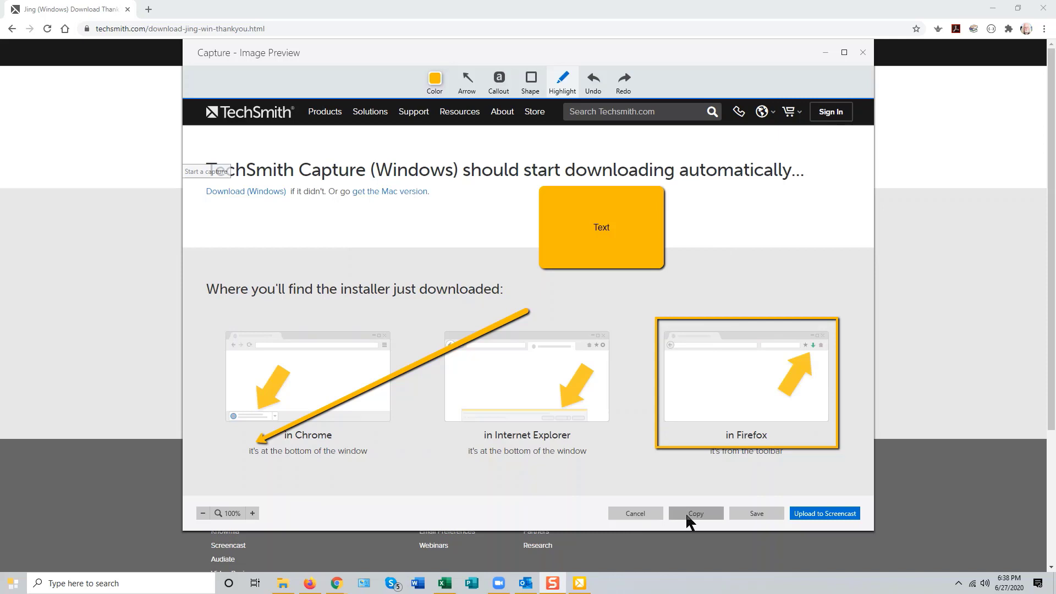
# Save the annotated screenshot as 'capture2' and dismiss the saved notice to keep editing.
pyautogui.click(755, 513)
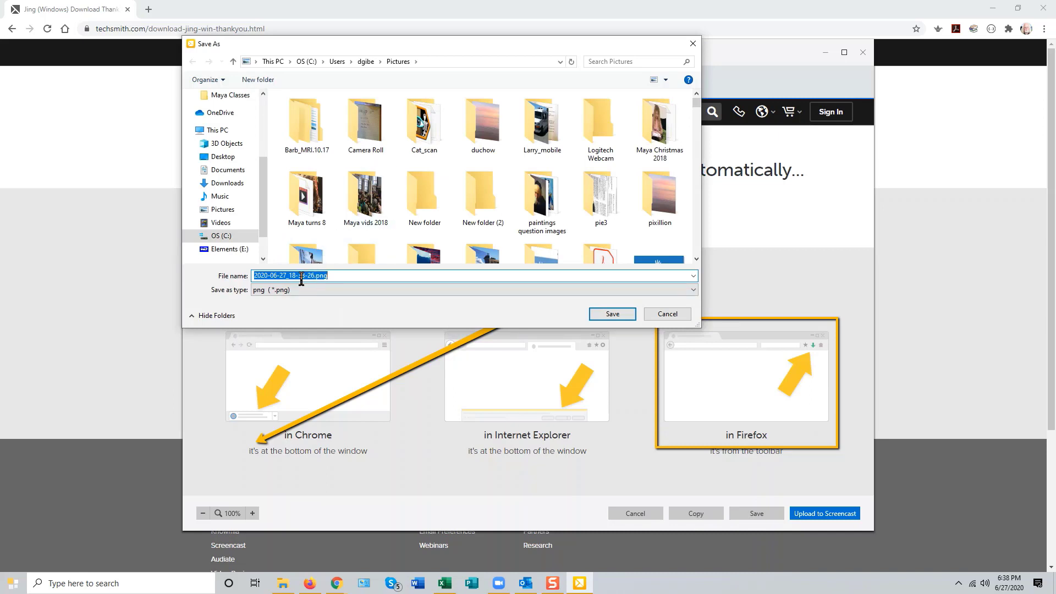
pyautogui.write('ca')
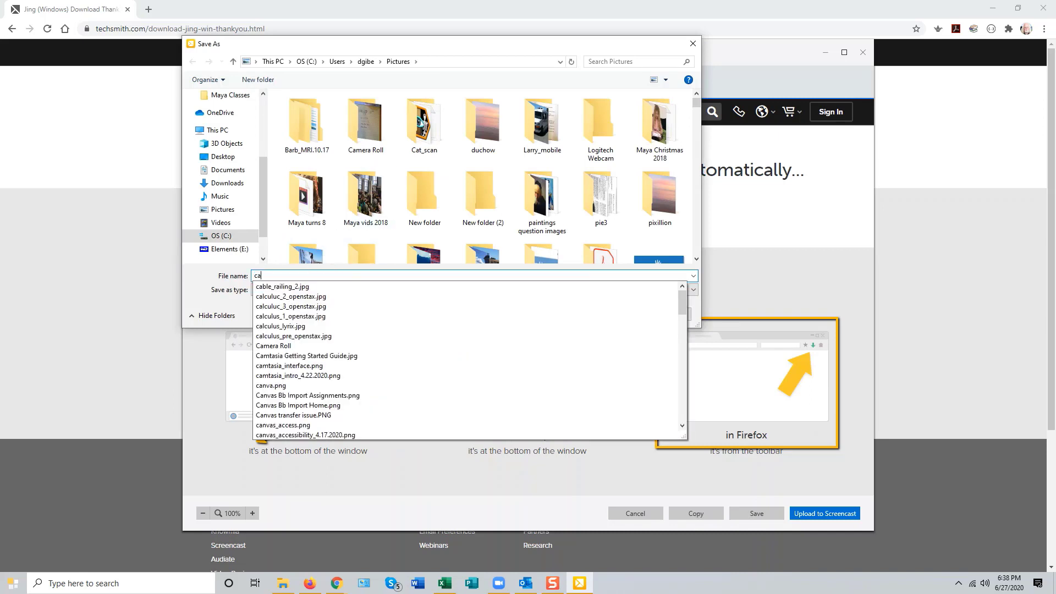
pyautogui.write('pture2')
pyautogui.click(604, 312)
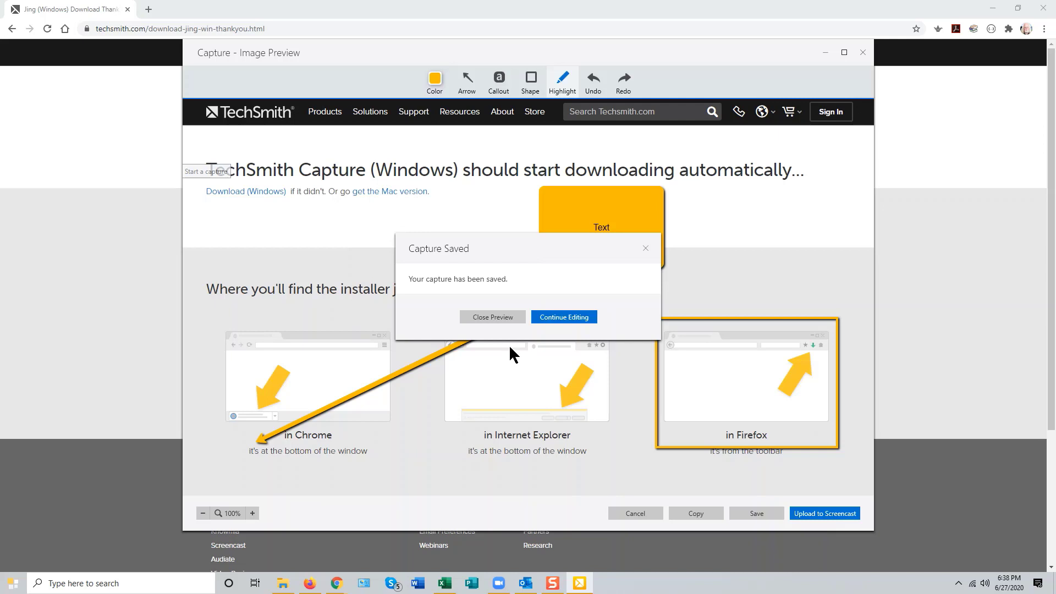
pyautogui.click(550, 318)
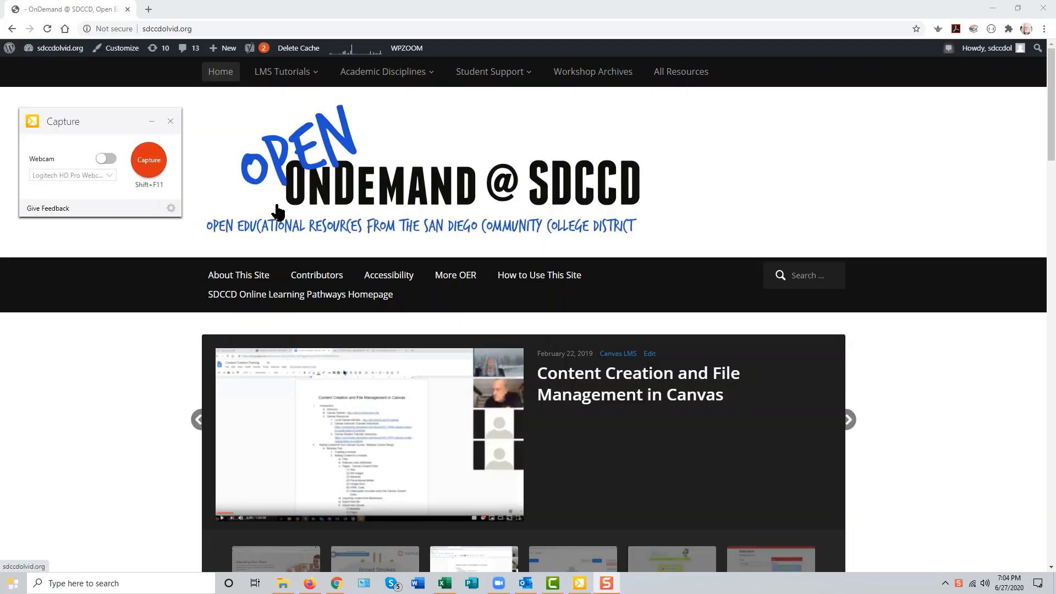
# Set the full 1920 x 1080 screen as the capture region and nudge its toolbar left.
pyautogui.click(151, 163)
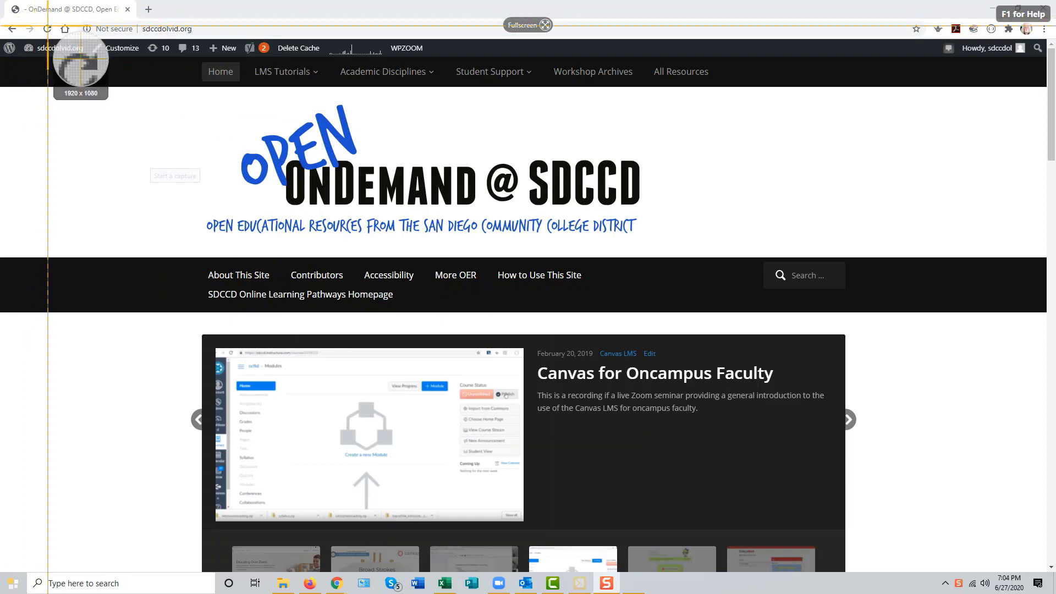
pyautogui.click(525, 27)
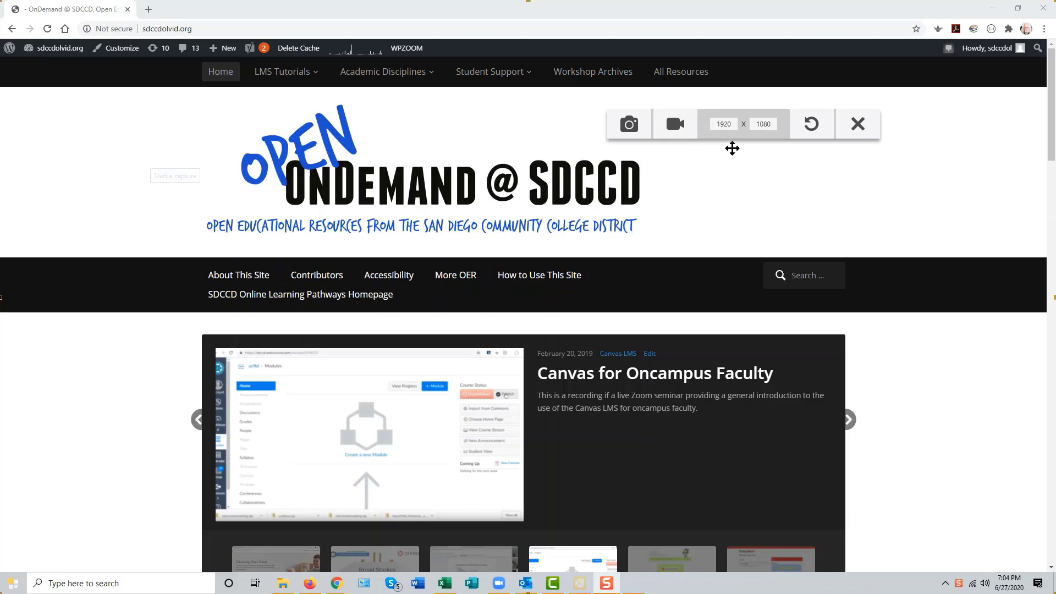
pyautogui.moveTo(725, 117); pyautogui.dragTo(588, 106)
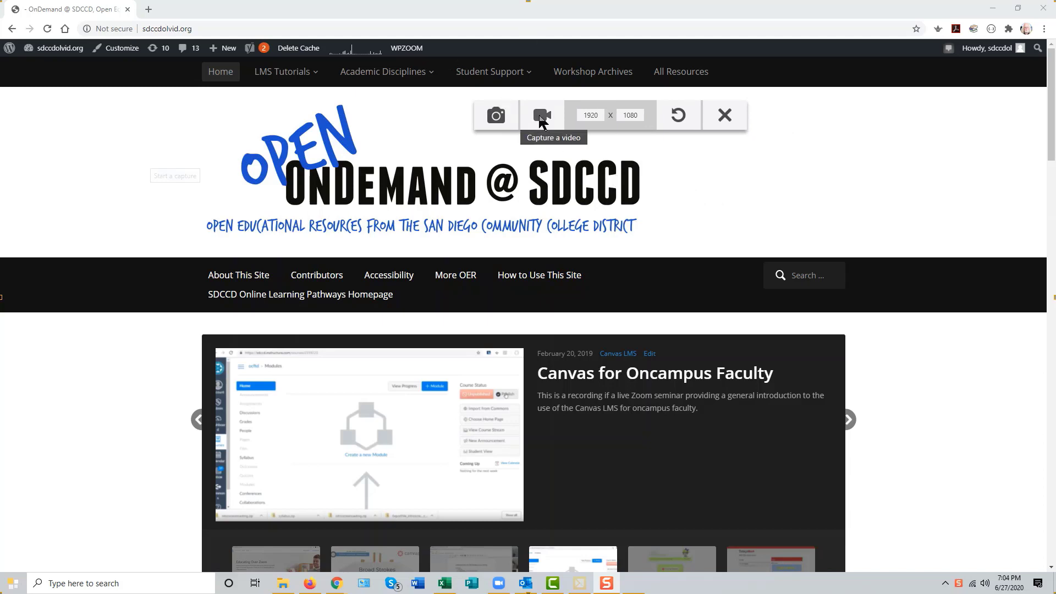
# Switch to video capture and choose a microphone for the recording's audio.
pyautogui.click(542, 117)
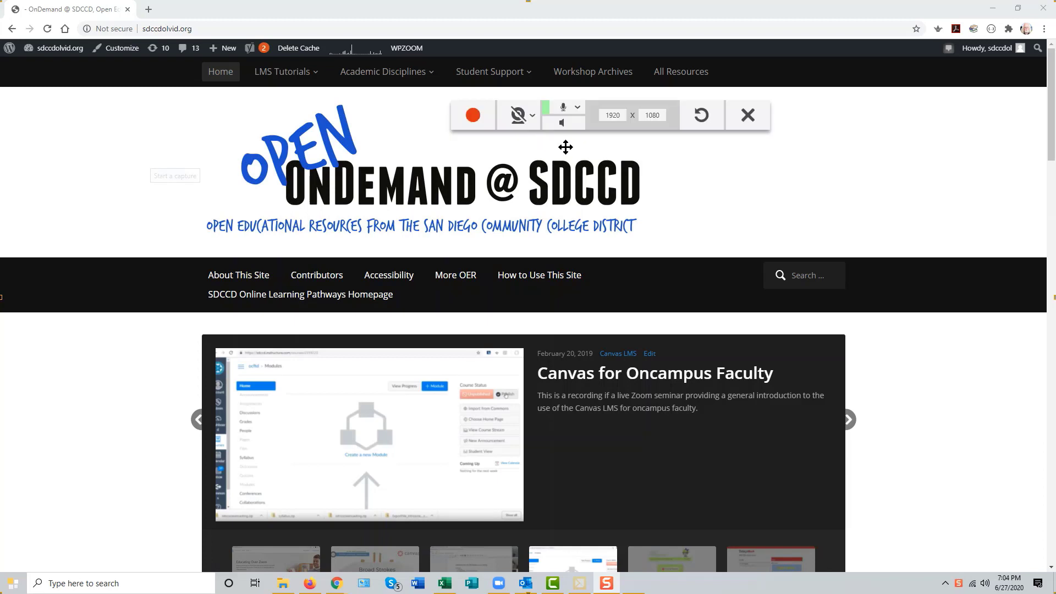
pyautogui.click(577, 108)
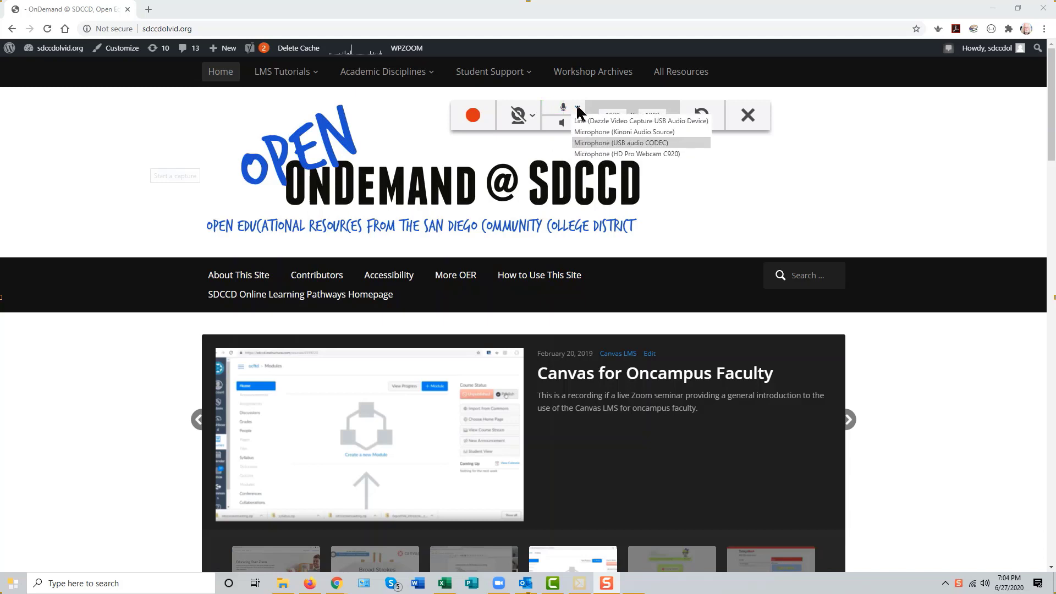
pyautogui.click(607, 144)
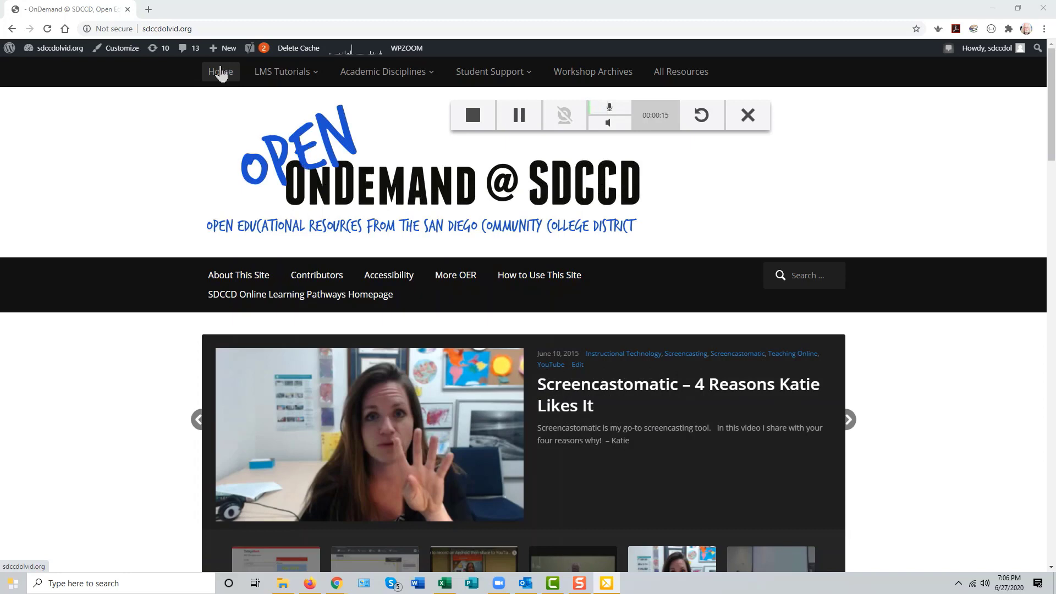
# While recording, browse to page 8 of the Workshop Archives, then pause at 49 seconds.
pyautogui.click(147, 28)
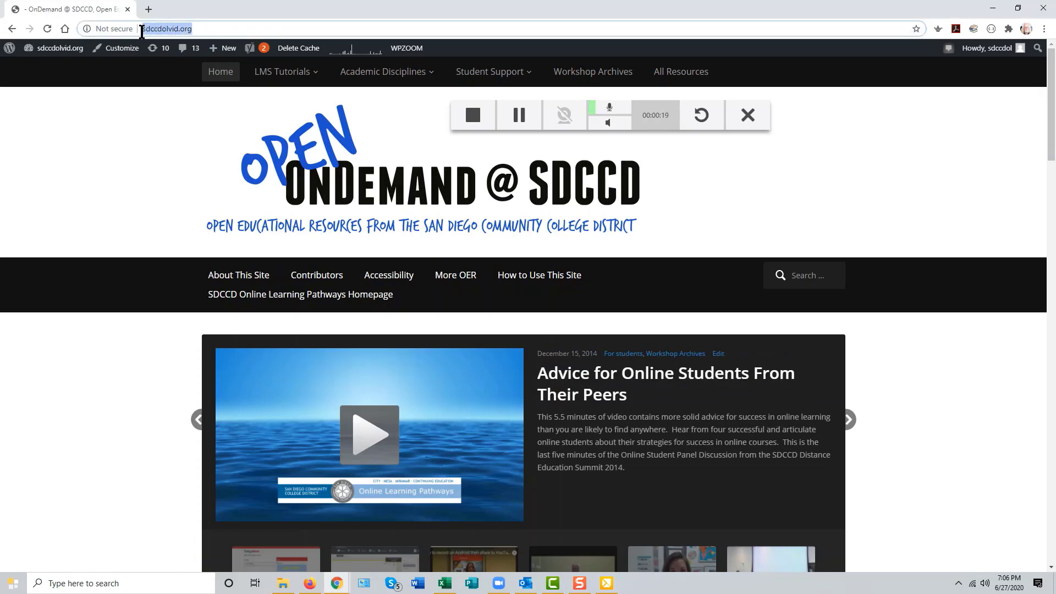
pyautogui.click(156, 109)
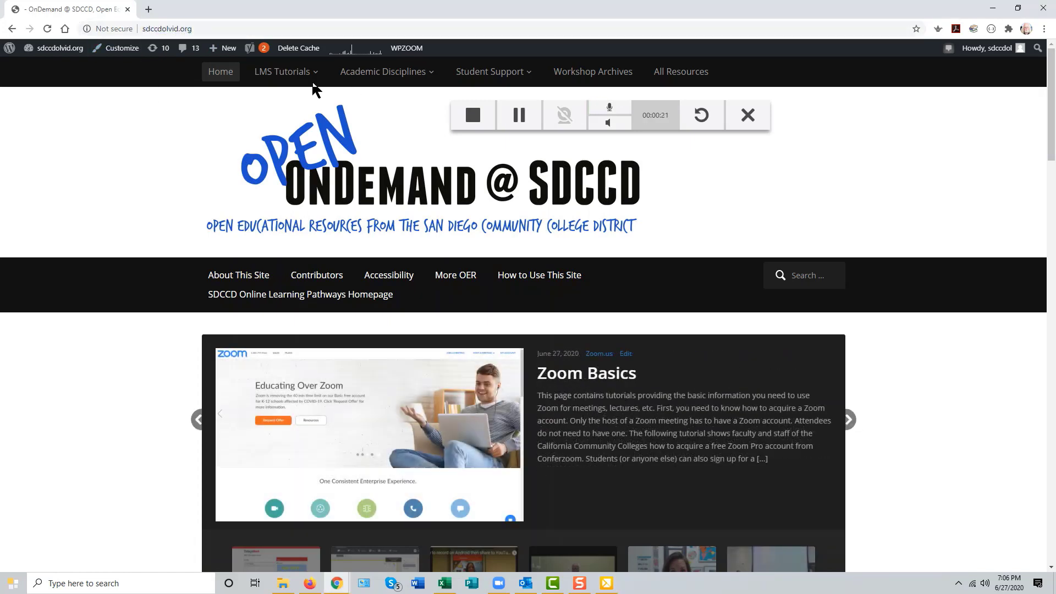
pyautogui.moveTo(410, 80)
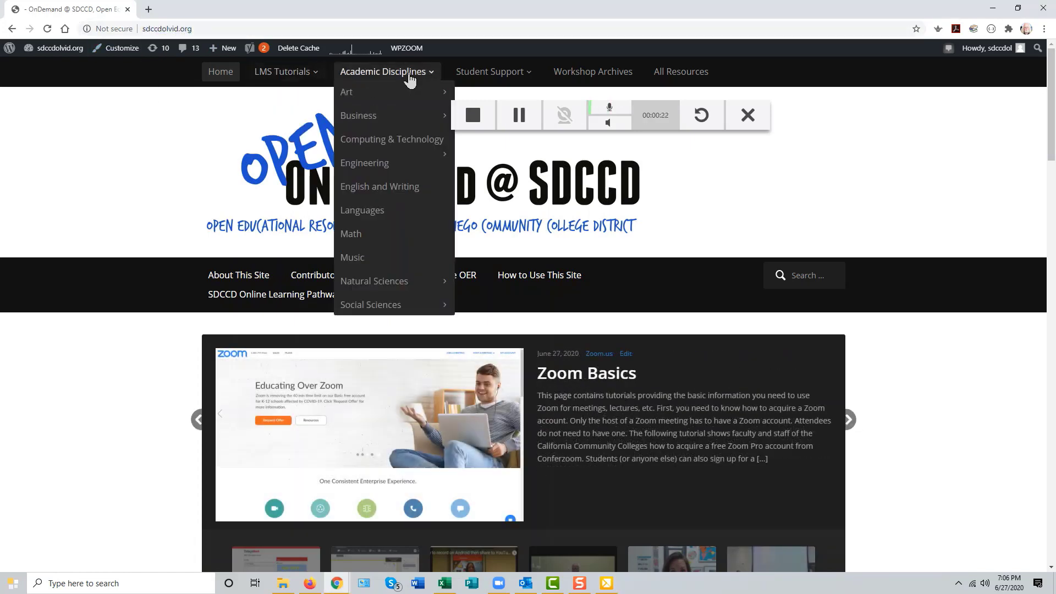
pyautogui.click(607, 81)
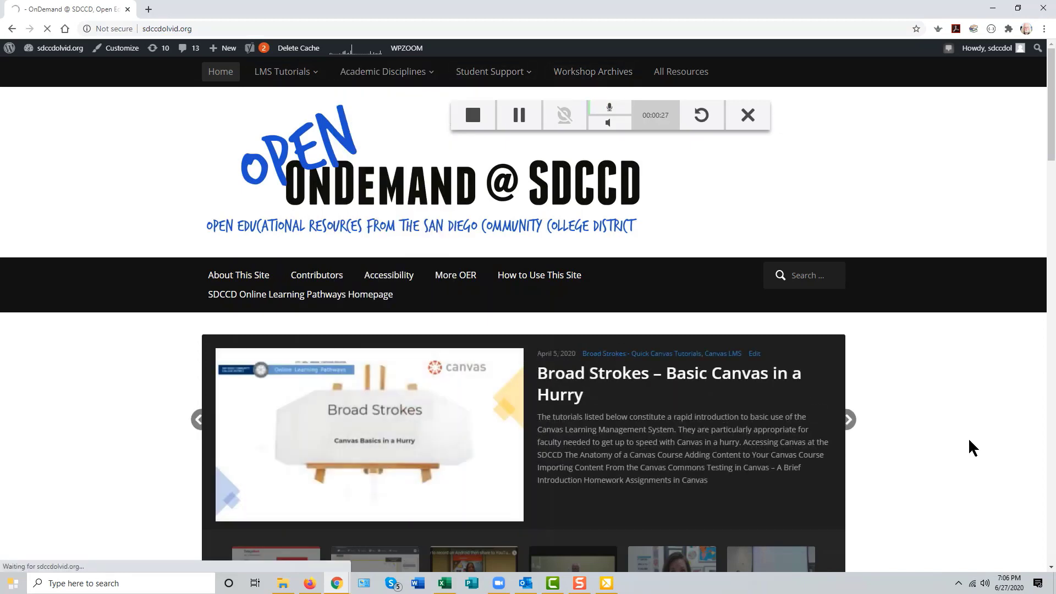
pyautogui.scroll(-4, 968, 437)
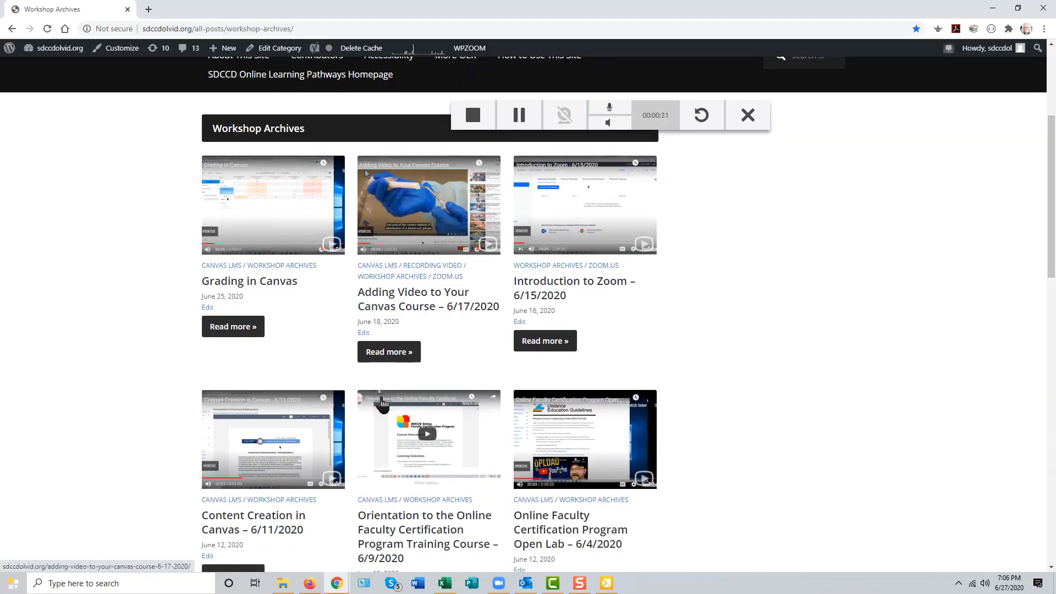
pyautogui.scroll(-7, 803, 435)
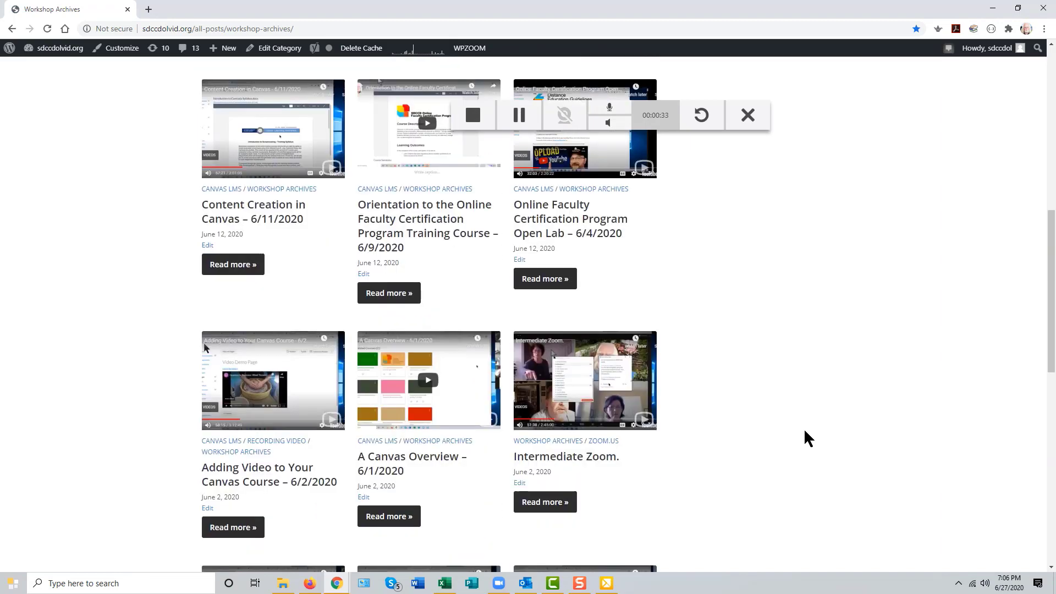
pyautogui.scroll(-6, 803, 434)
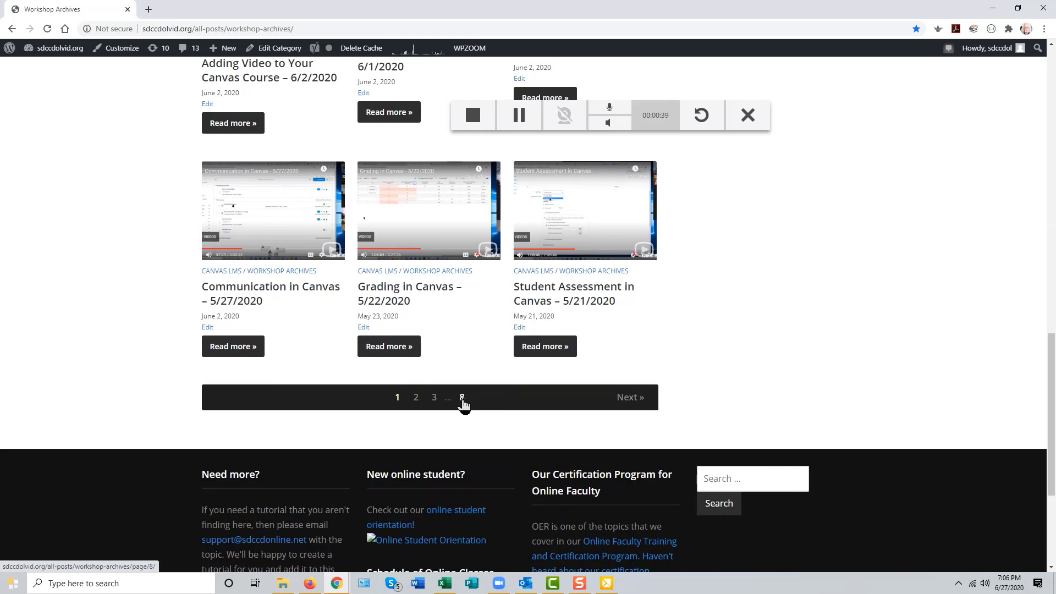
pyautogui.click(462, 403)
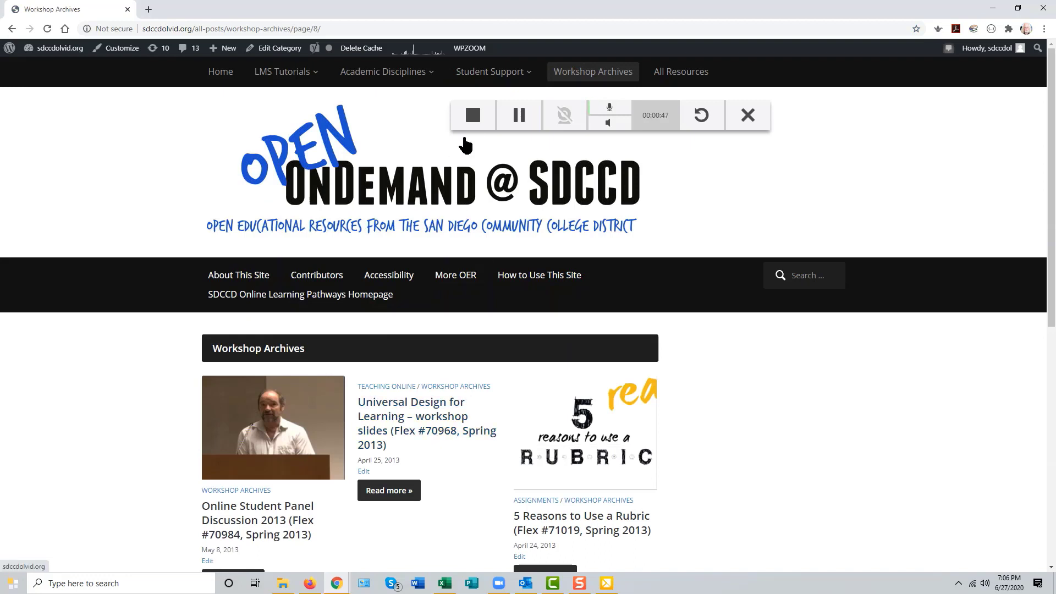
pyautogui.click(510, 129)
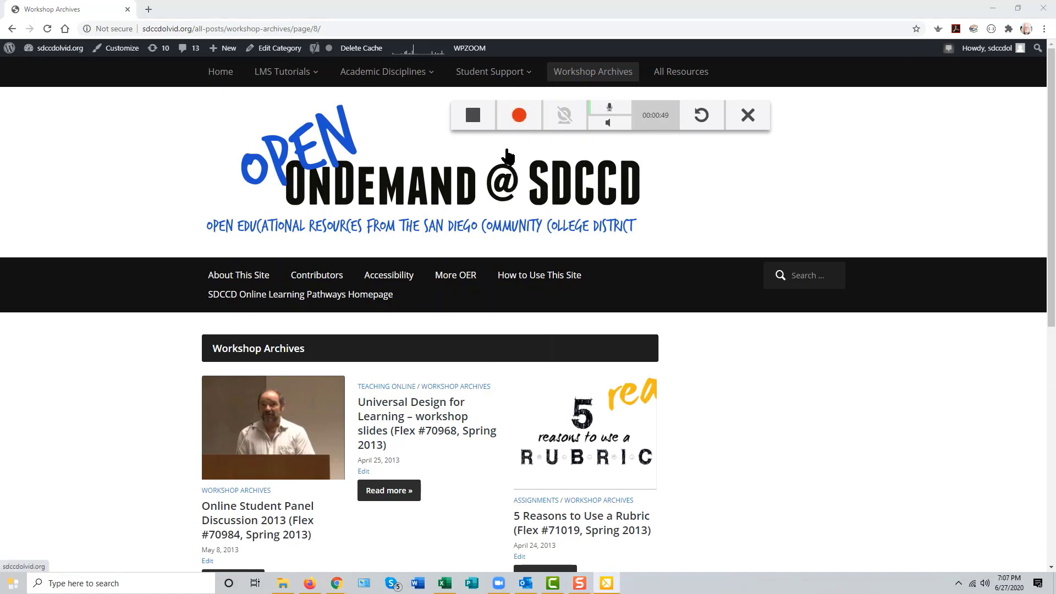
# Stop the recording, then play and pause the 49-second video in Video Preview.
pyautogui.click(474, 117)
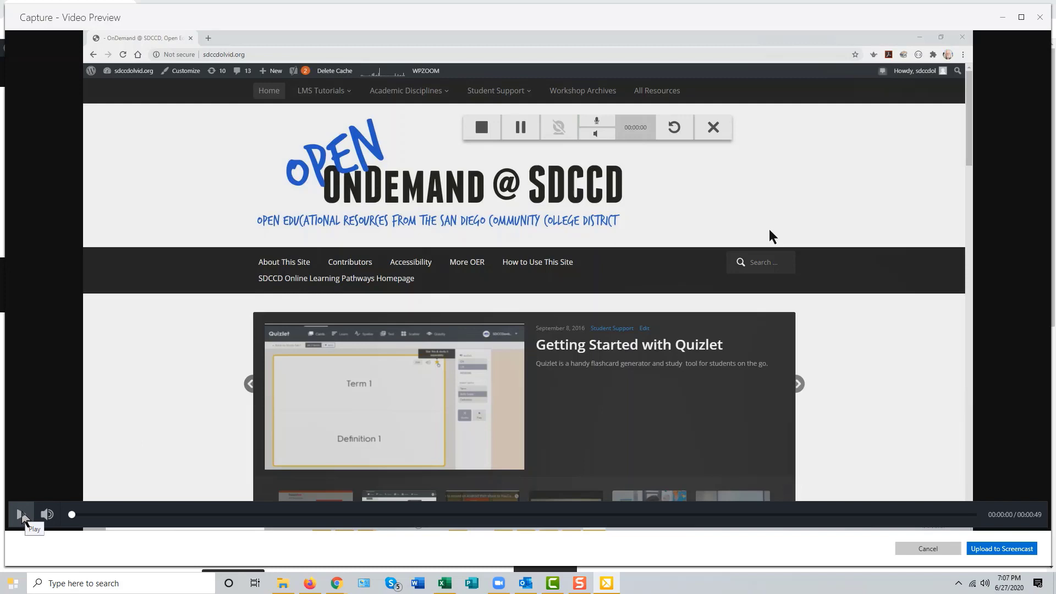
pyautogui.click(22, 515)
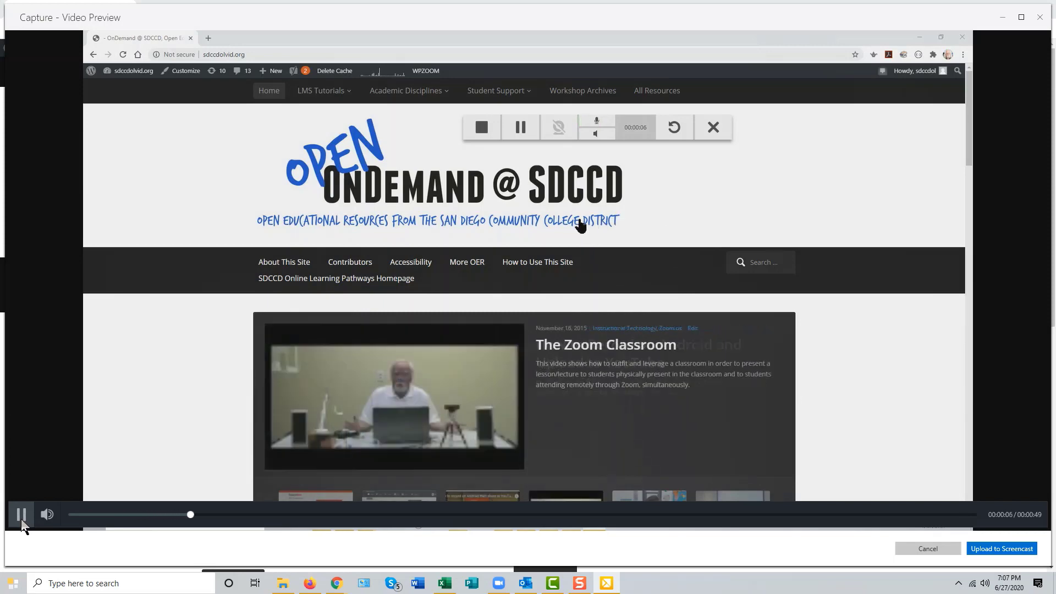
pyautogui.click(22, 516)
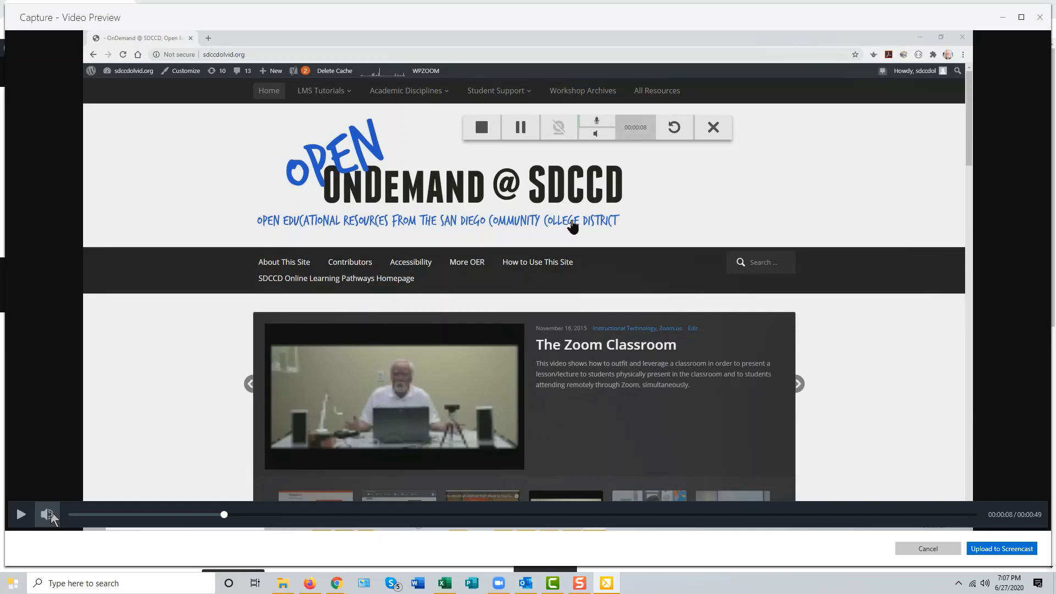
# Upload the video to Screencast, copy its share link, and close the completion notice.
pyautogui.click(991, 549)
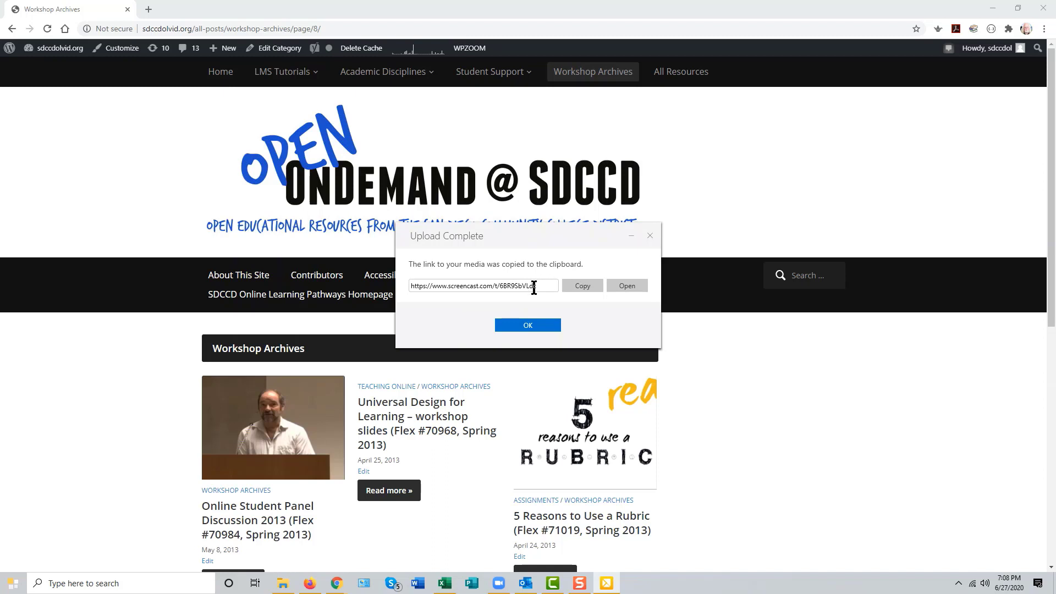
pyautogui.click(581, 286)
pyautogui.hotkey('ctrl', 'c')
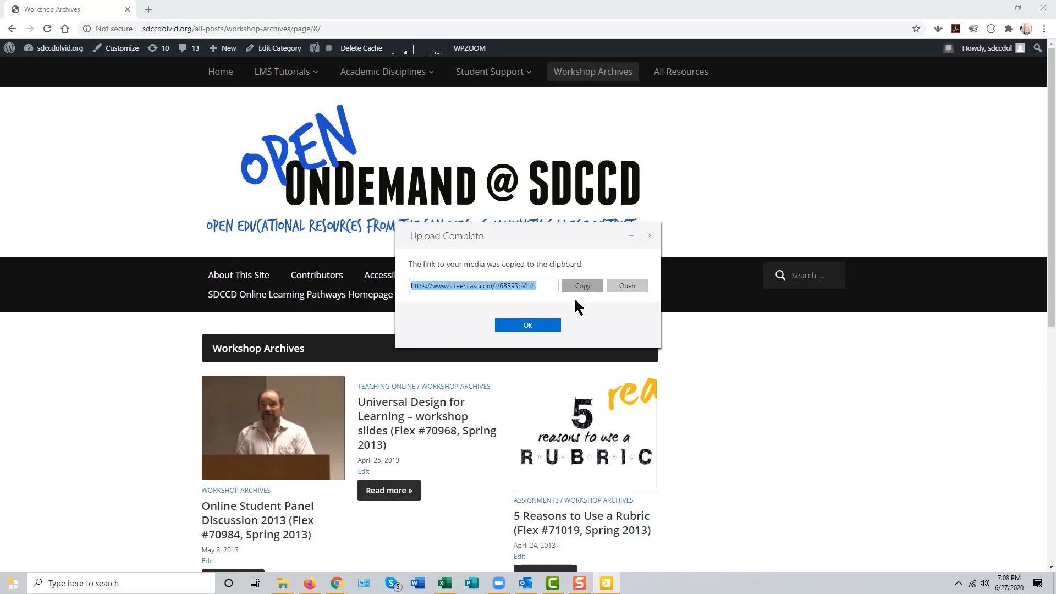
pyautogui.click(532, 323)
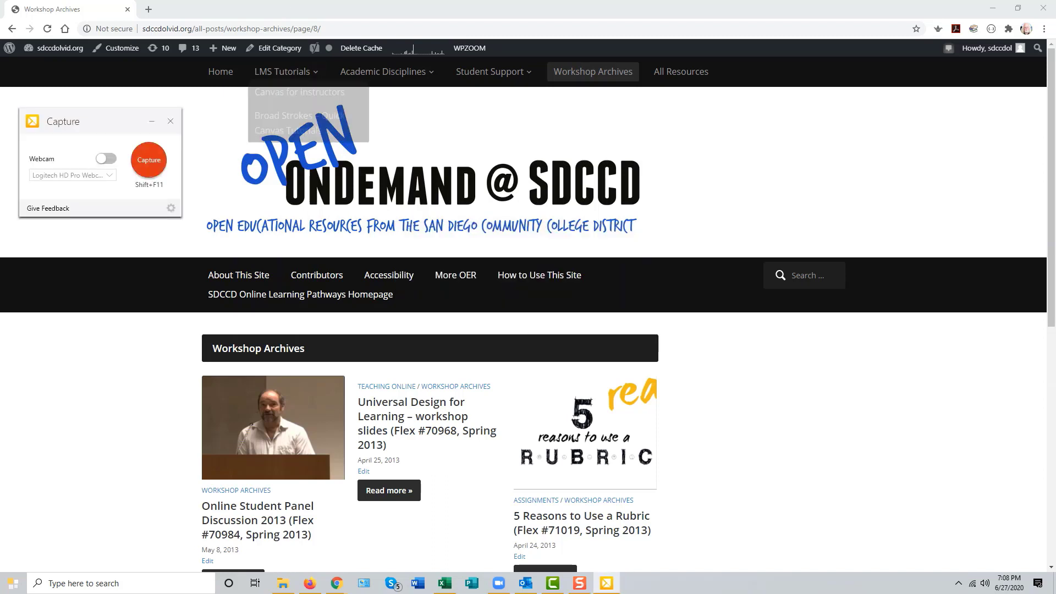
# Load the copied video link in a new tab and play the video to 0:09.
pyautogui.click(148, 9)
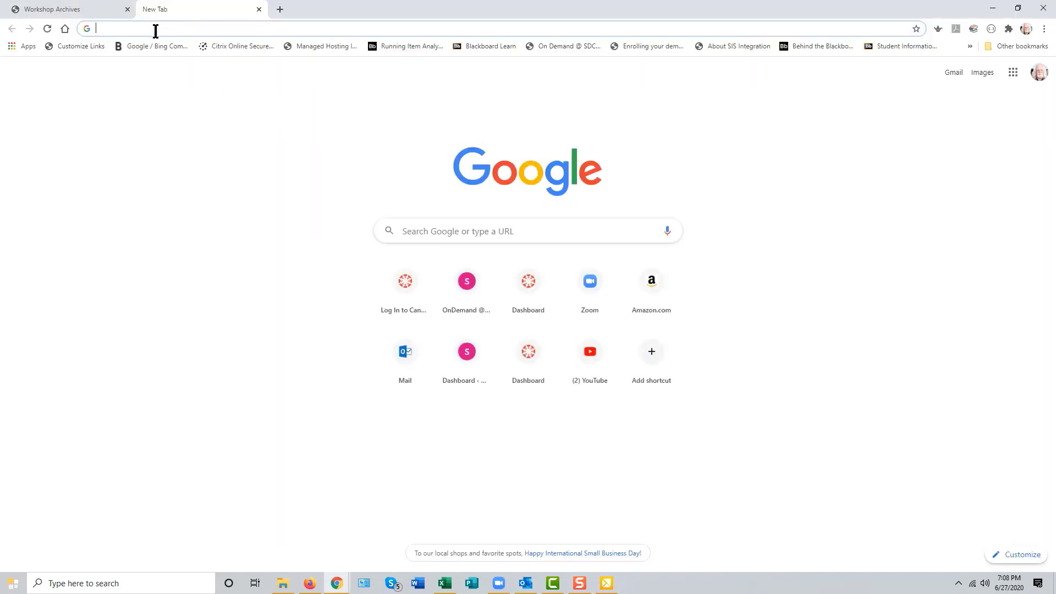
pyautogui.hotkey('ctrl', 'v')
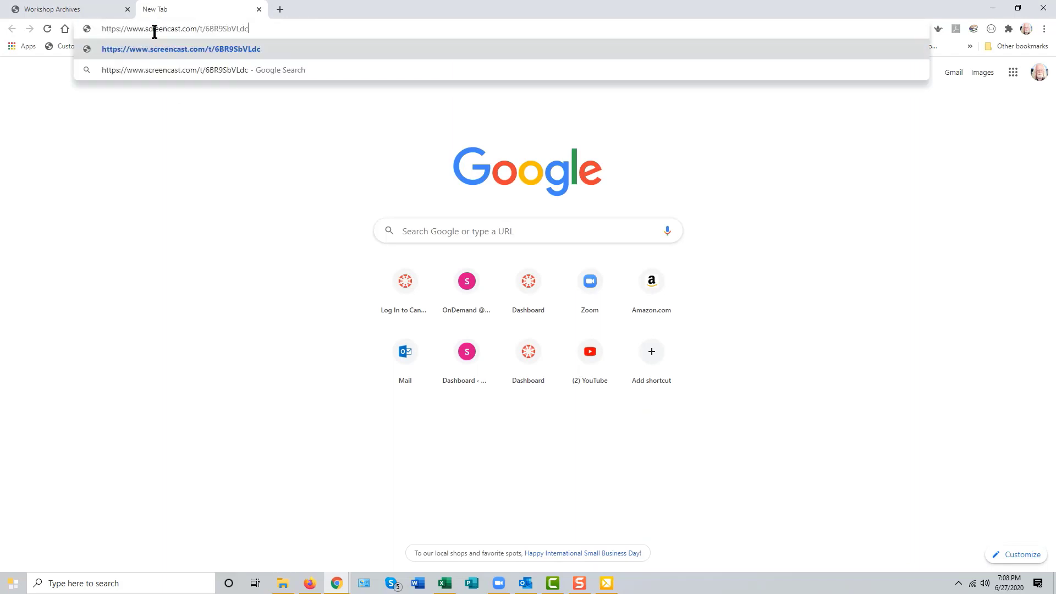
pyautogui.press('Return')
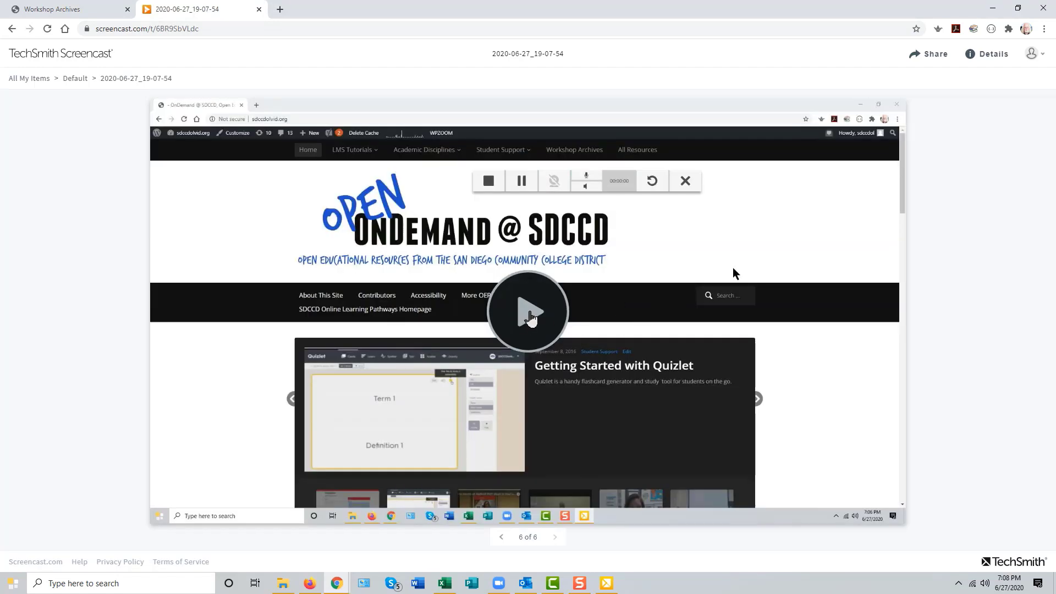
pyautogui.click(530, 317)
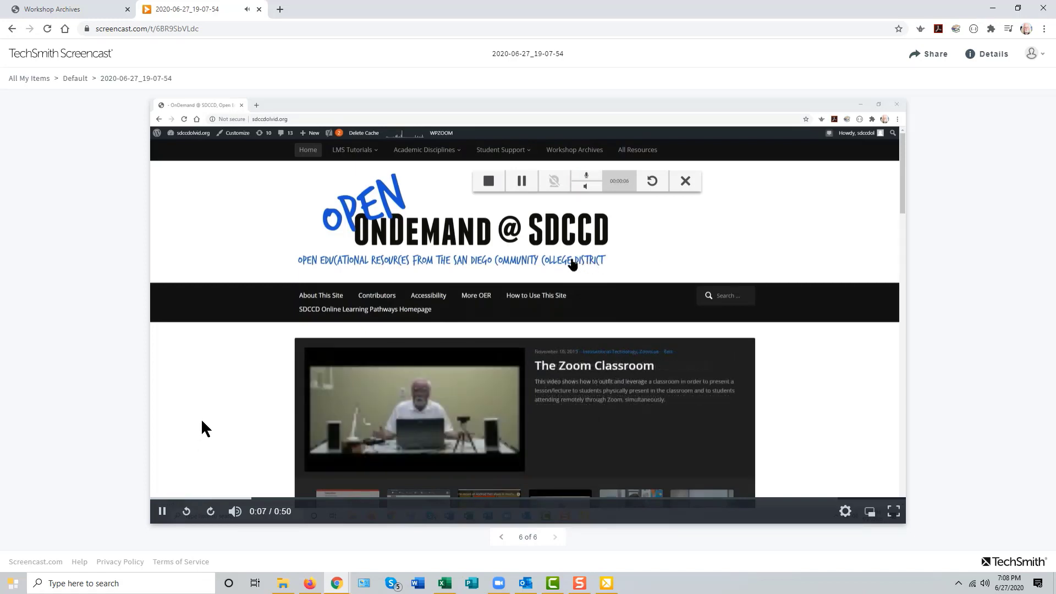
pyautogui.click(163, 512)
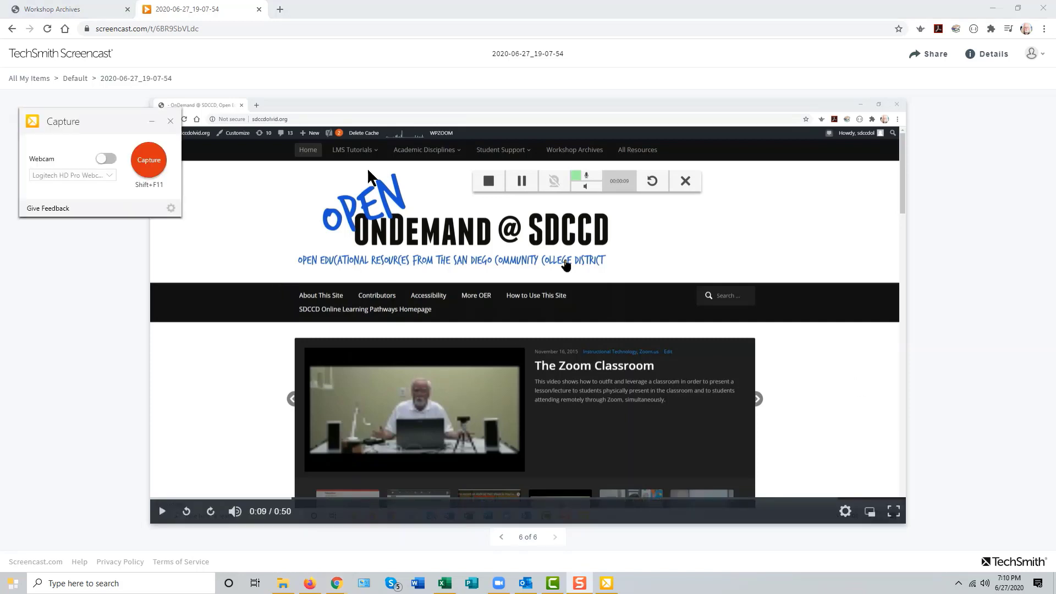
# Turn the webcam on and mark a 1196 x 639 capture region over the Screencast page.
pyautogui.click(110, 157)
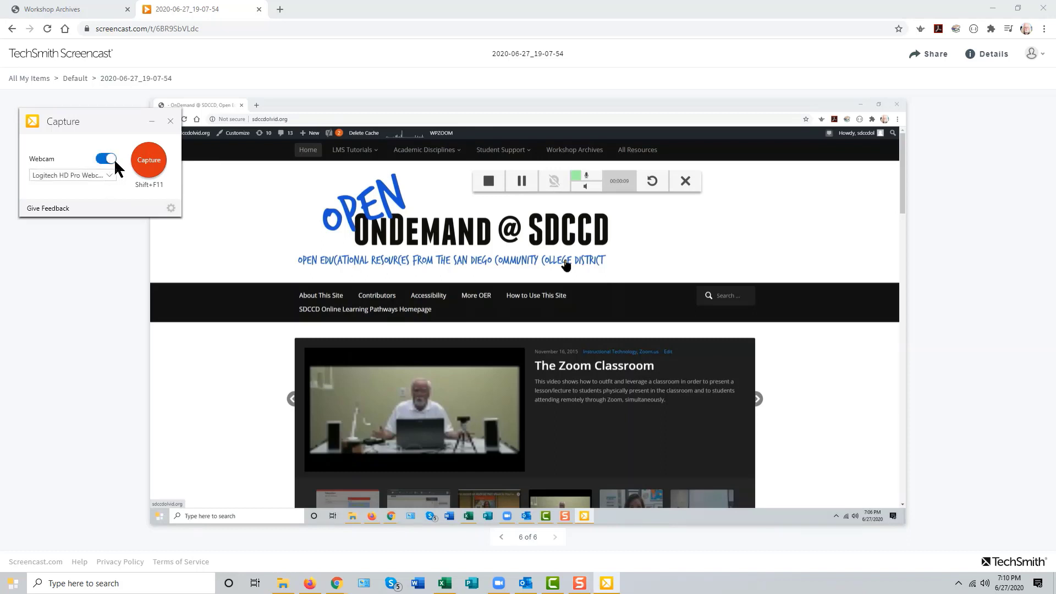
pyautogui.click(153, 158)
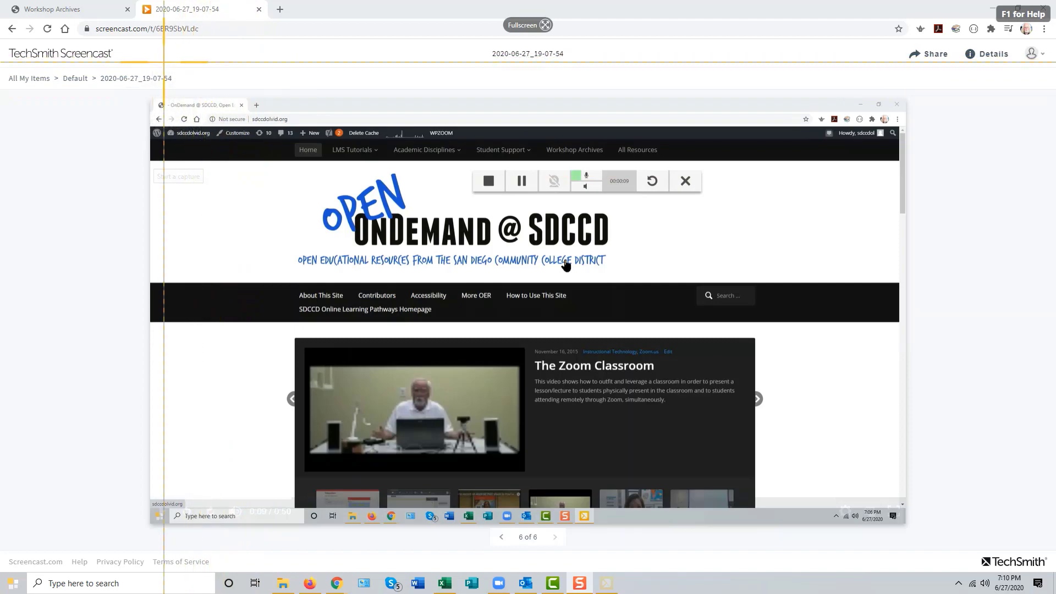
pyautogui.moveTo(170, 55); pyautogui.dragTo(828, 407)
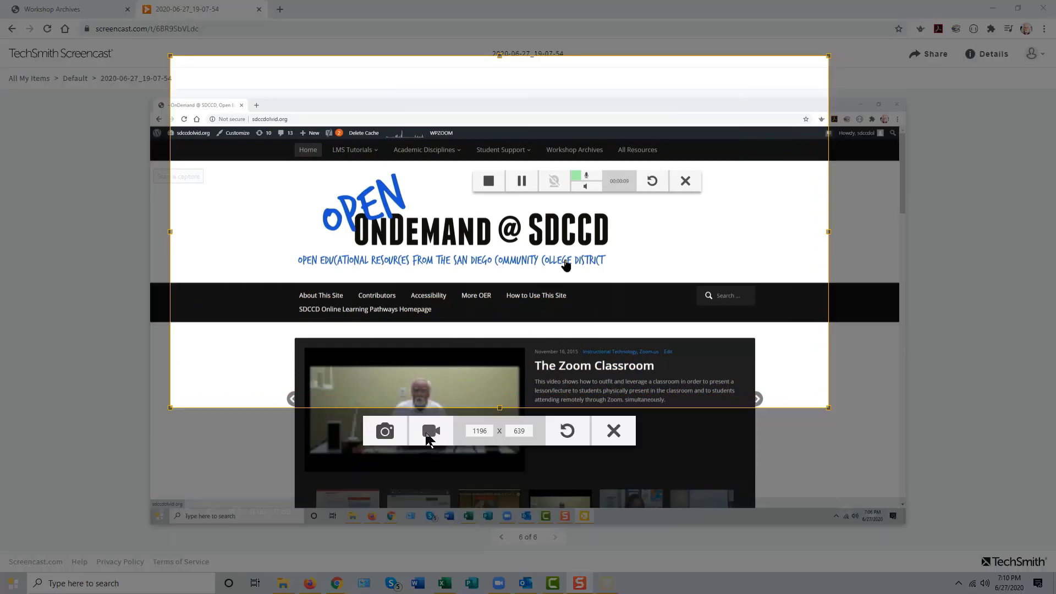
# Record a 15-second webcam video in video mode, then stop recording.
pyautogui.click(428, 432)
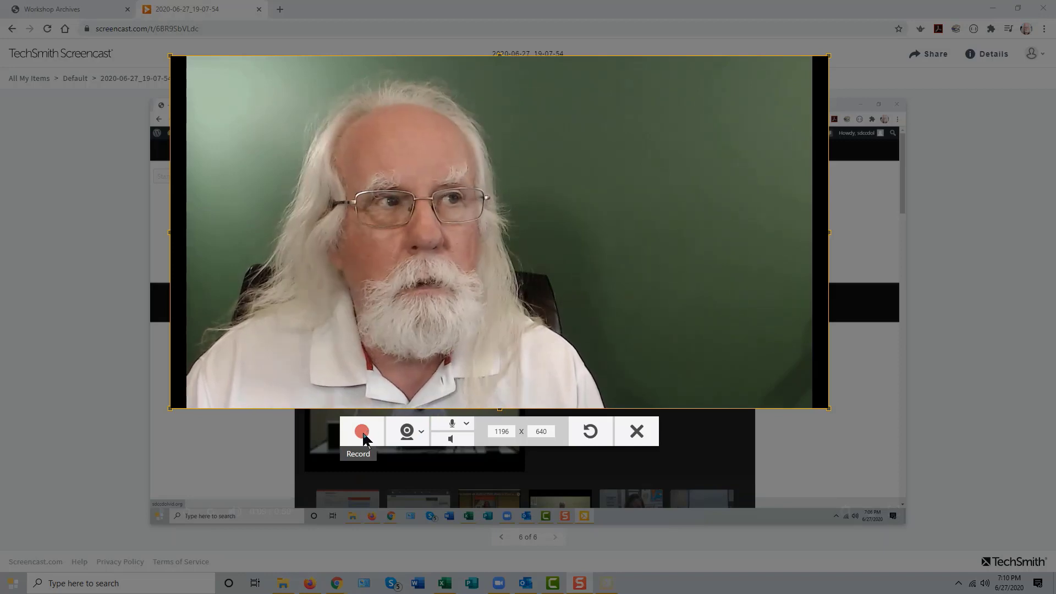
pyautogui.click(363, 434)
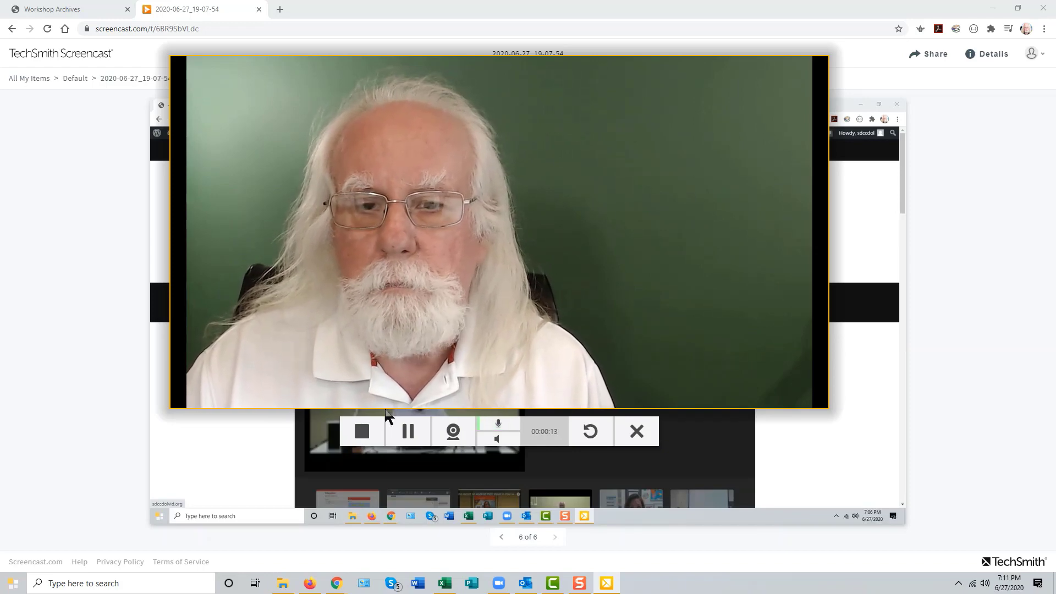
pyautogui.click(362, 432)
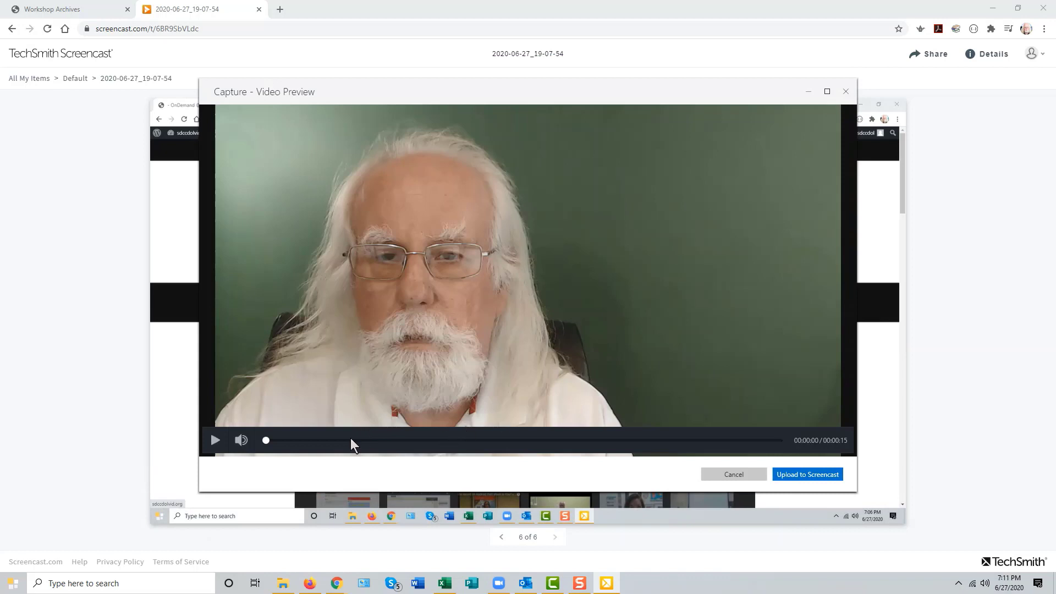
# Preview the clip, upload it to Screencast, and dismiss the Upload Complete notice.
pyautogui.click(215, 441)
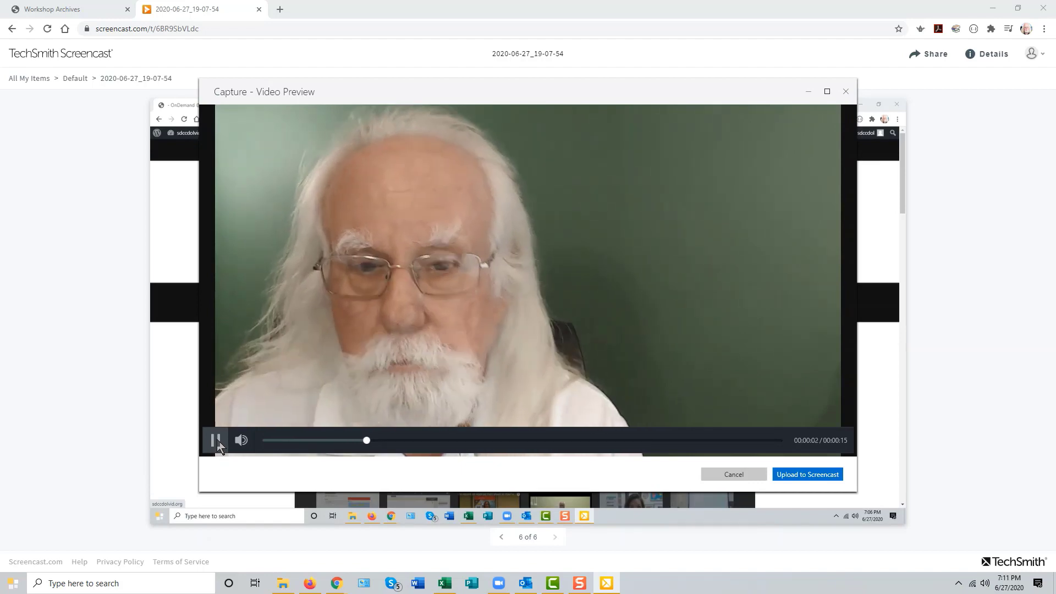
pyautogui.click(216, 441)
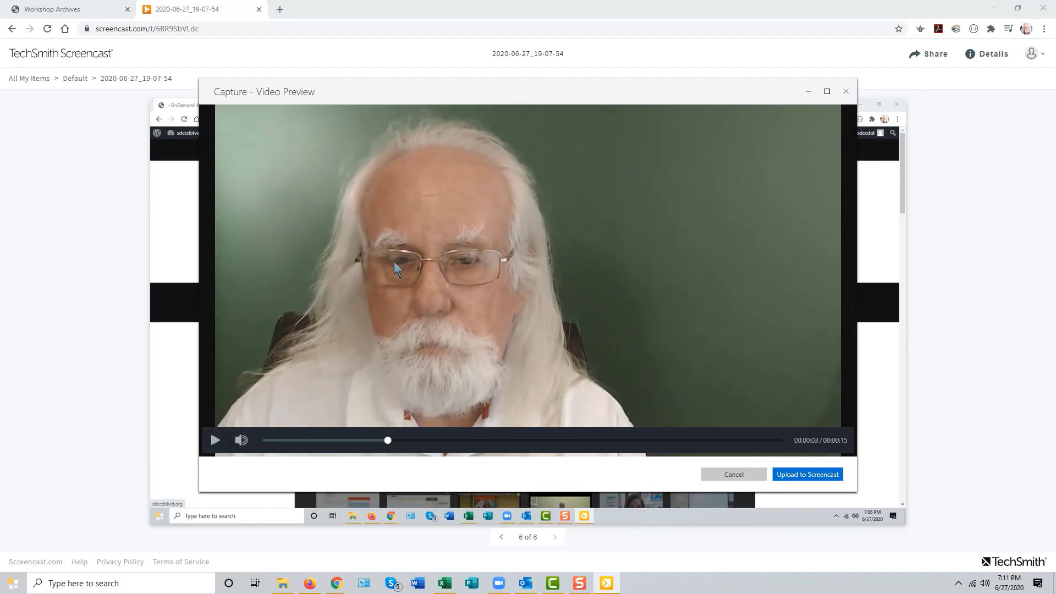
pyautogui.click(808, 476)
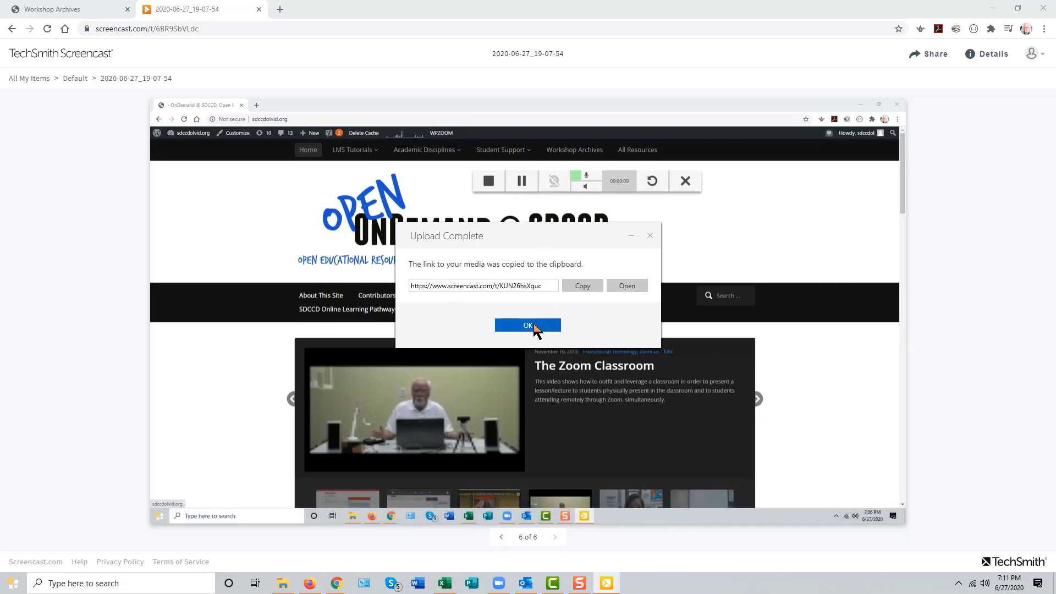
pyautogui.click(536, 327)
# Close the video tab, open screencast.com in a new tab, and sign out.
pyautogui.hotkey('ctrl', 'w')
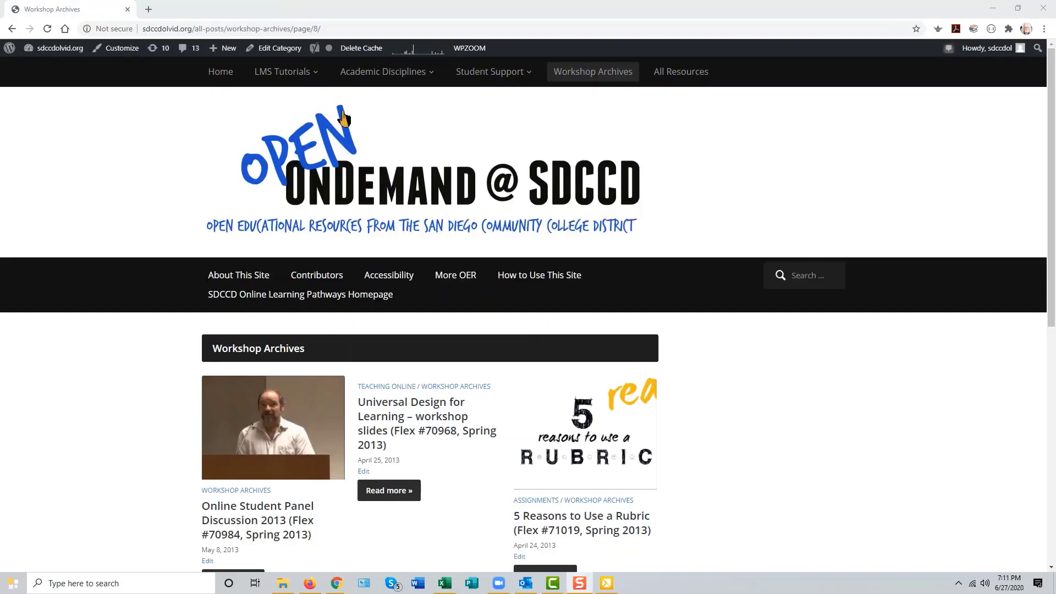
pyautogui.click(149, 9)
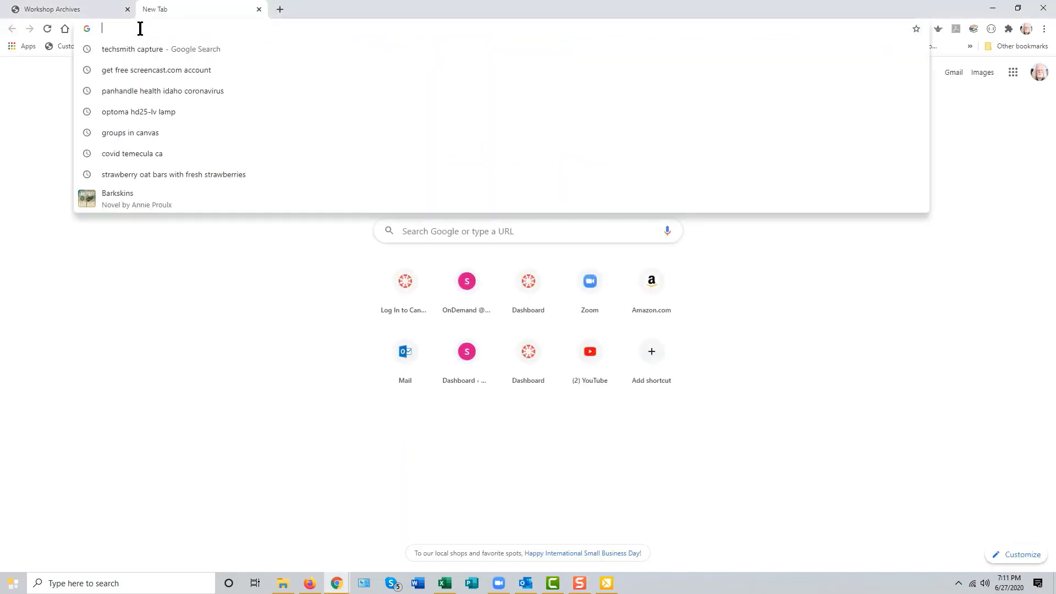
pyautogui.write('screencast')
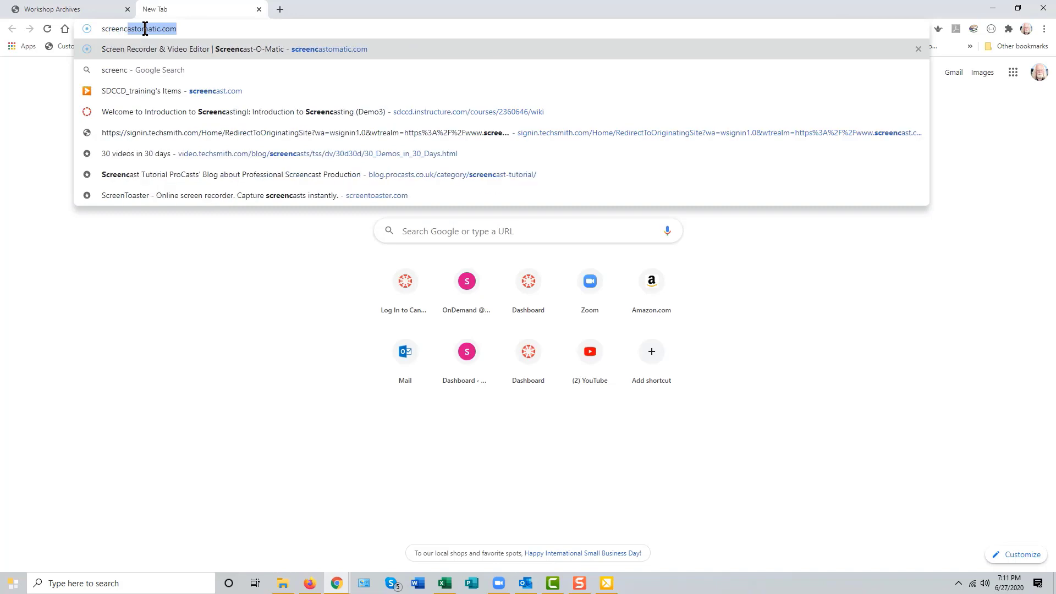
pyautogui.write('.com')
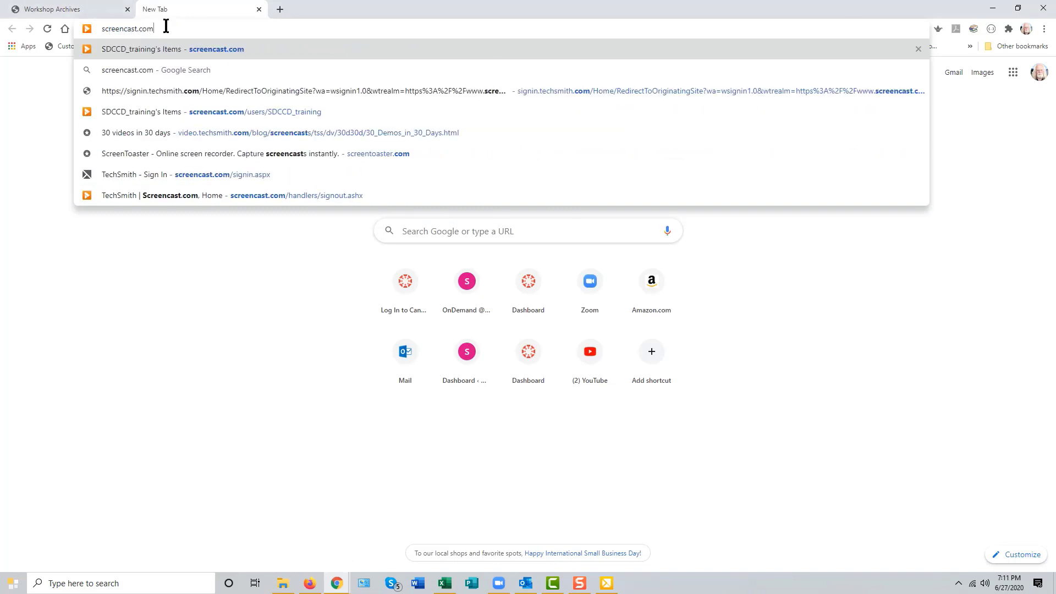
pyautogui.press('Return')
pyautogui.moveTo(1016, 154)
pyautogui.click(1032, 53)
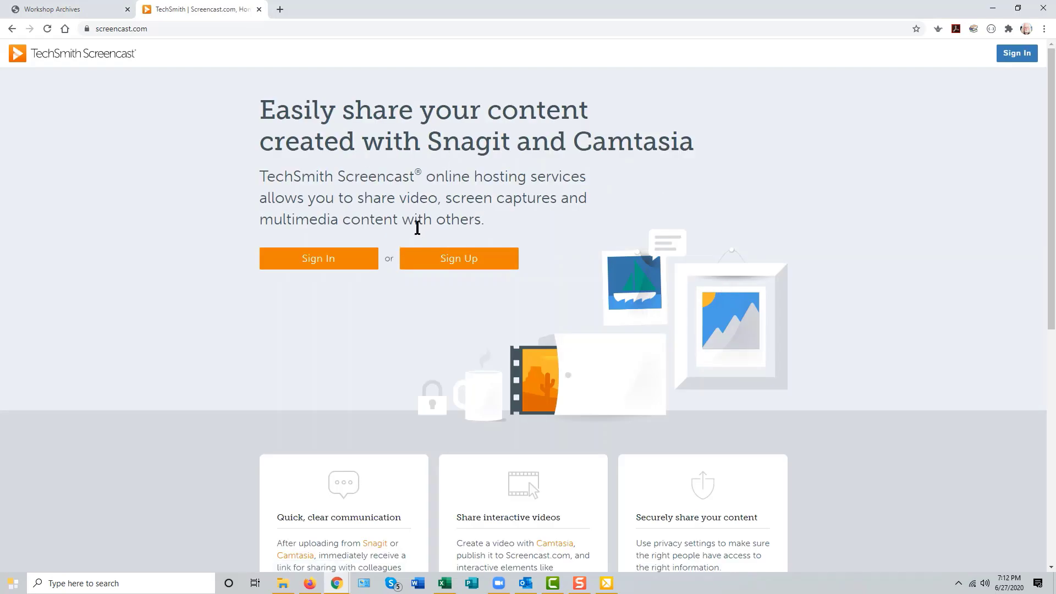
# Sign back in through Add an account using the saved e-mail and password.
pyautogui.click(458, 268)
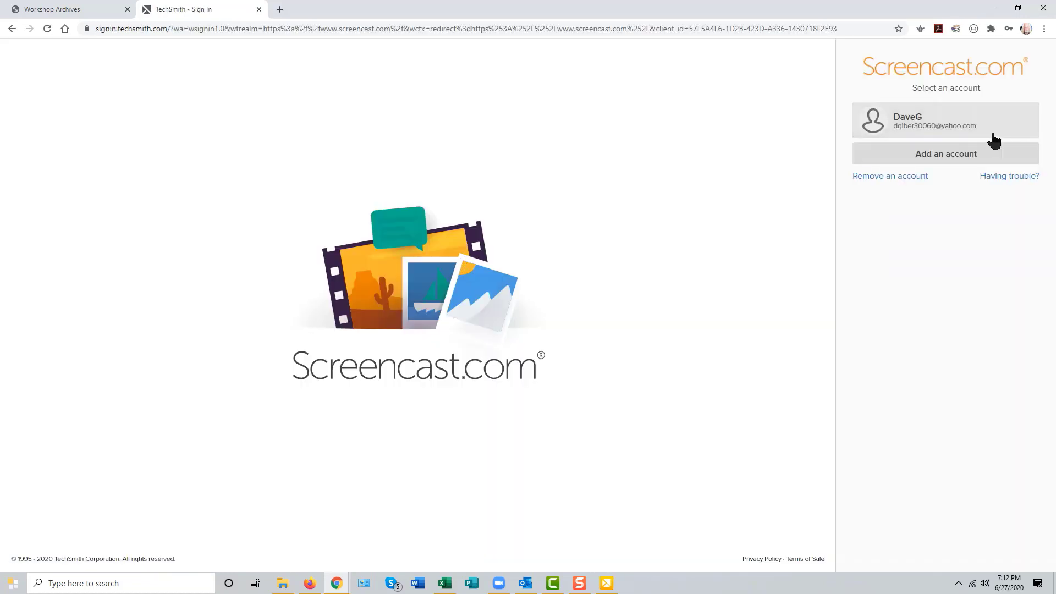
pyautogui.click(944, 160)
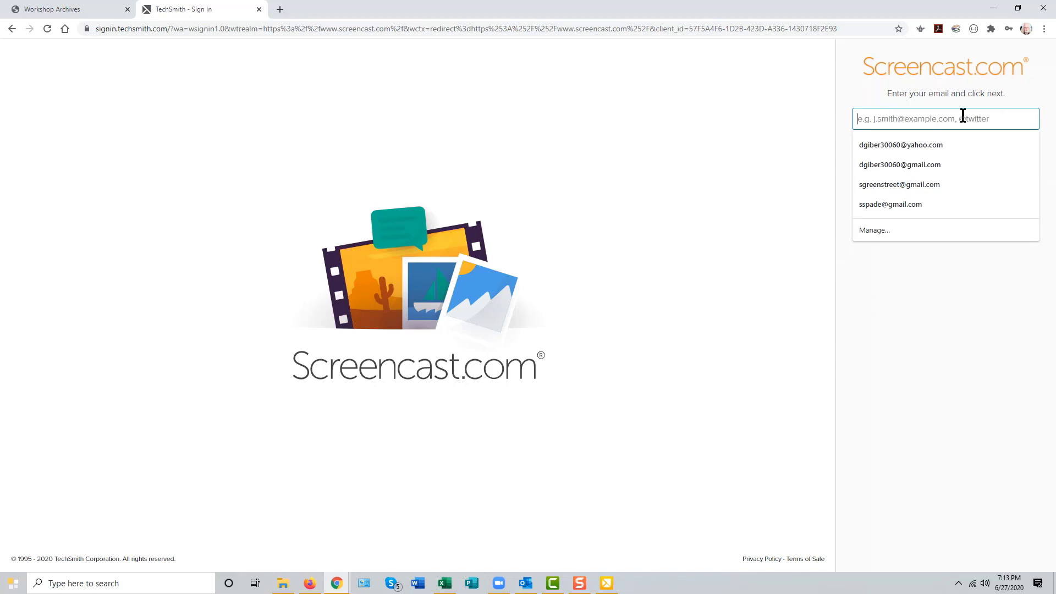
pyautogui.click(920, 147)
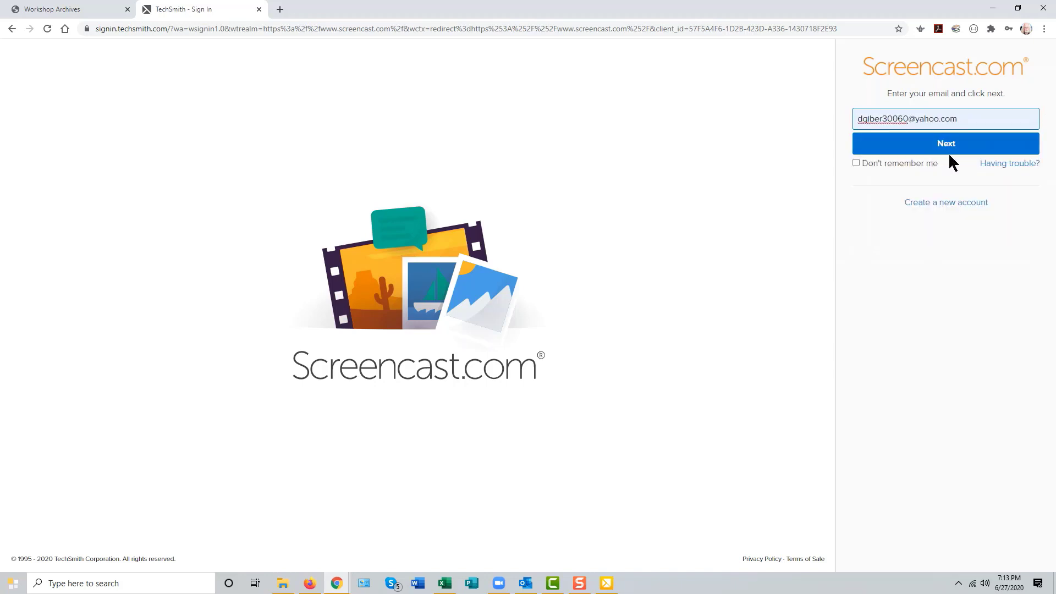
pyautogui.click(943, 146)
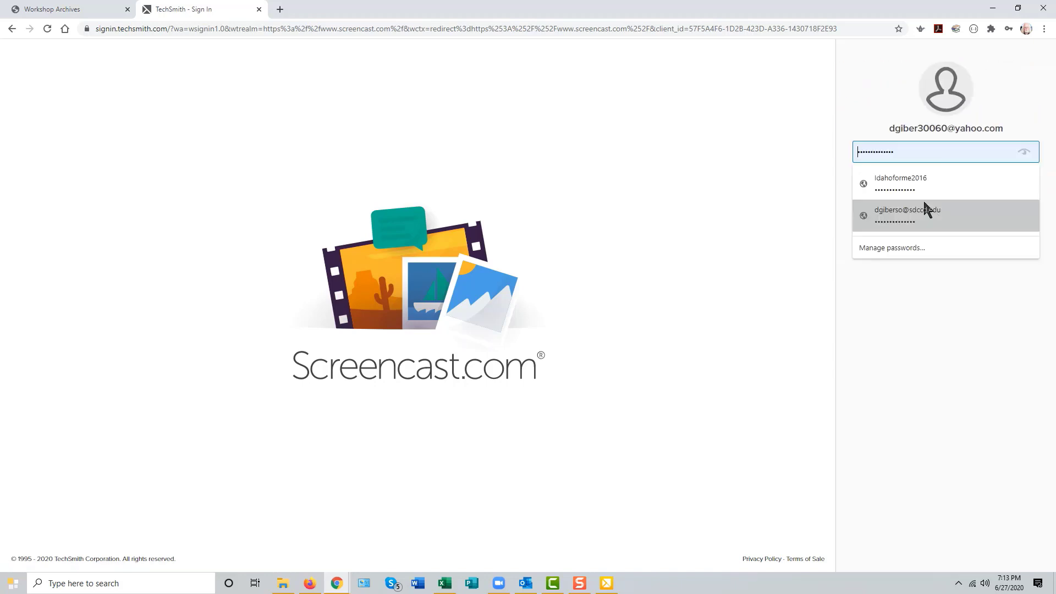
pyautogui.click(895, 219)
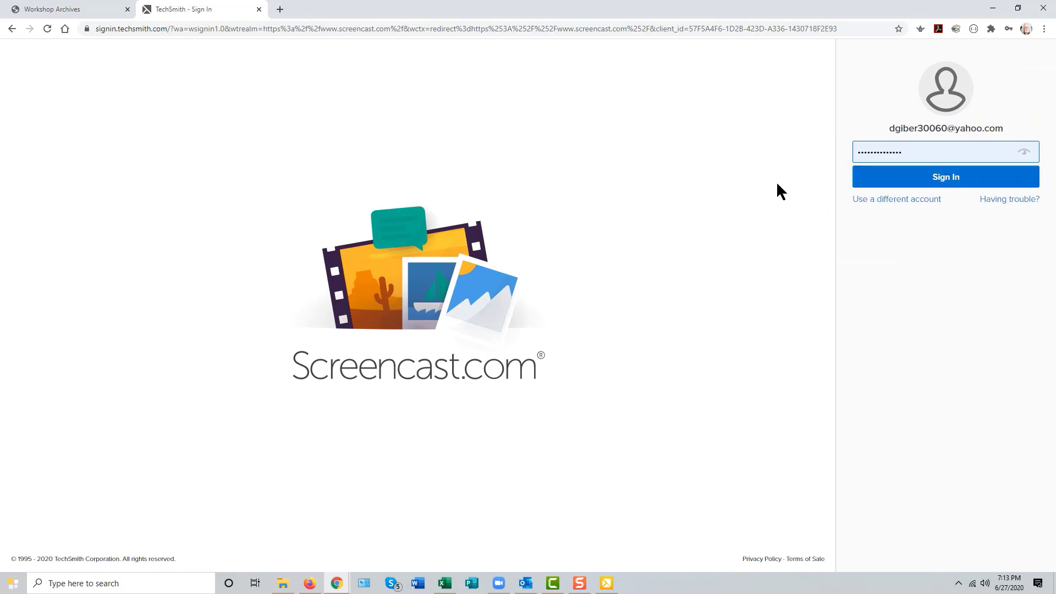
pyautogui.click(948, 179)
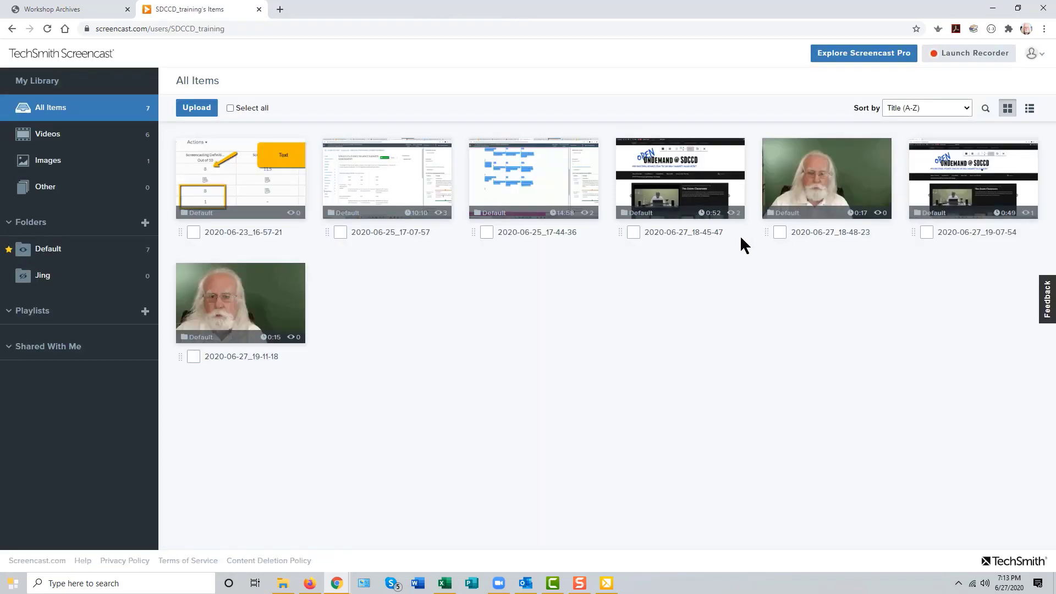
# Open the newest webcam video's details and download its MP4 as 'techsmith cature_video'.
pyautogui.moveTo(264, 291)
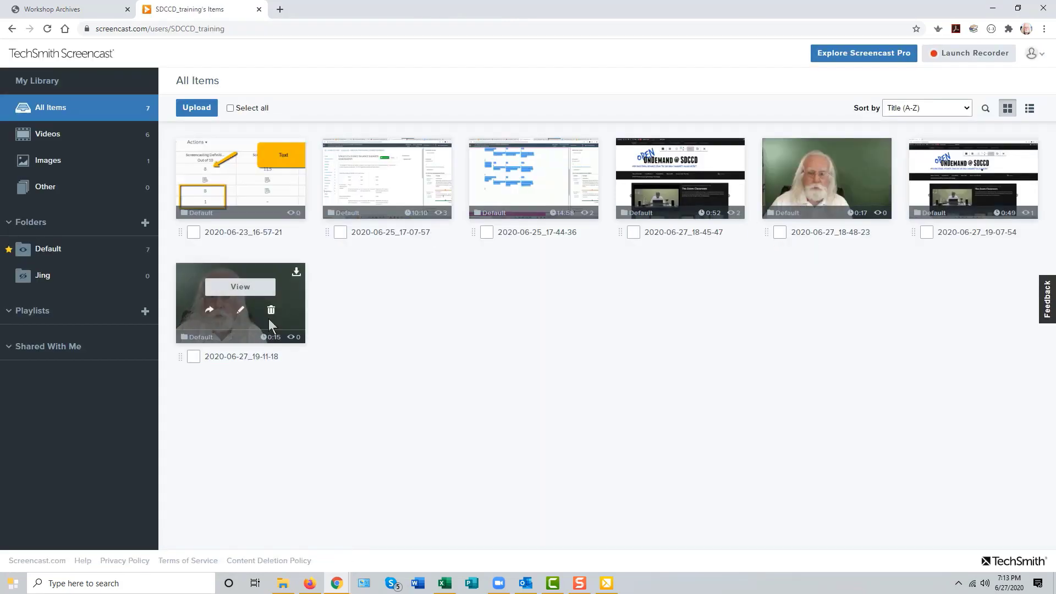
pyautogui.click(242, 287)
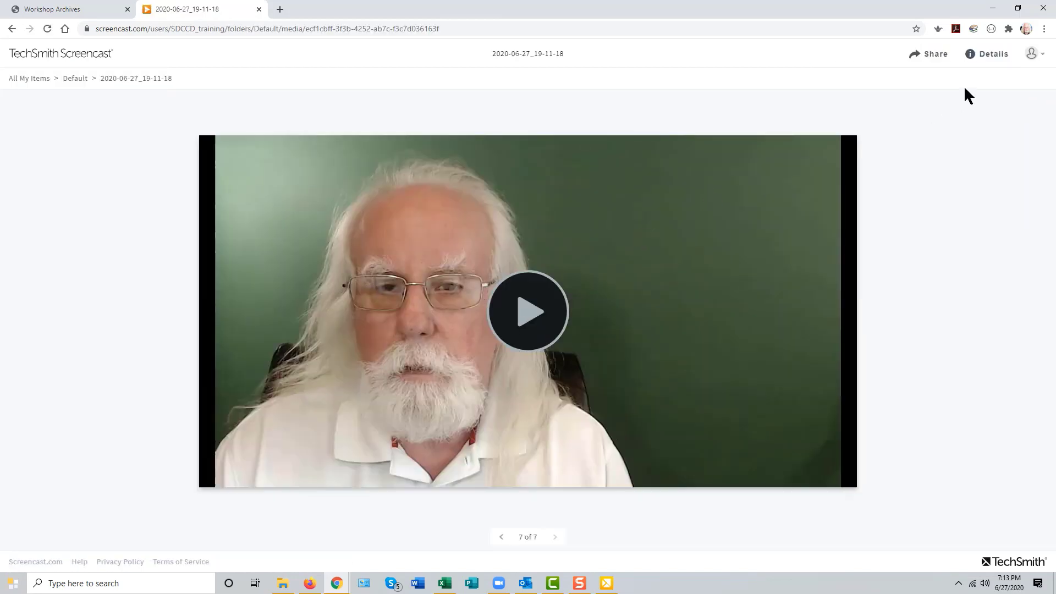
pyautogui.click(992, 60)
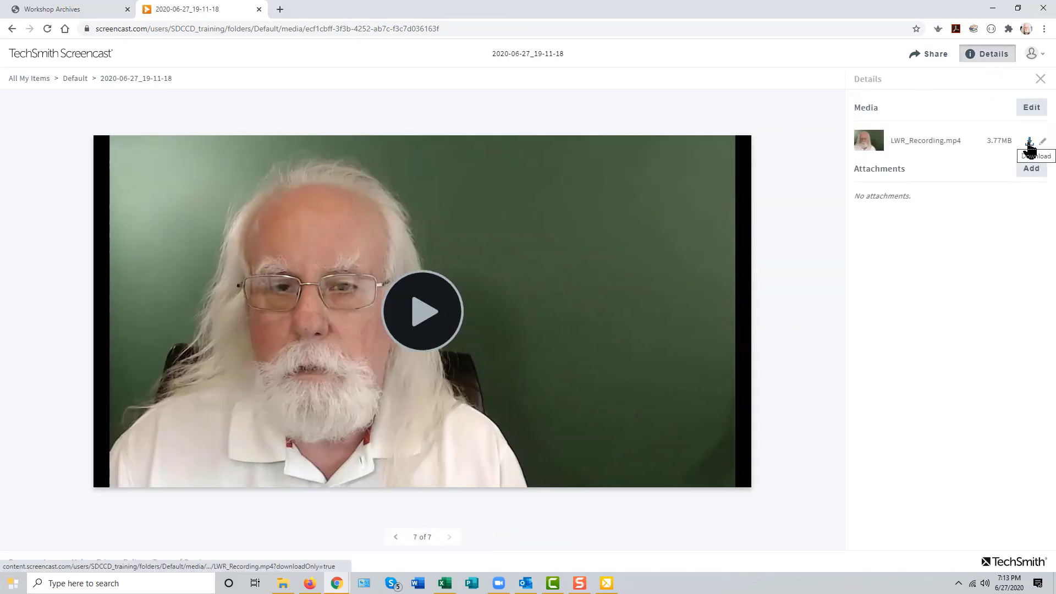
pyautogui.click(1029, 142)
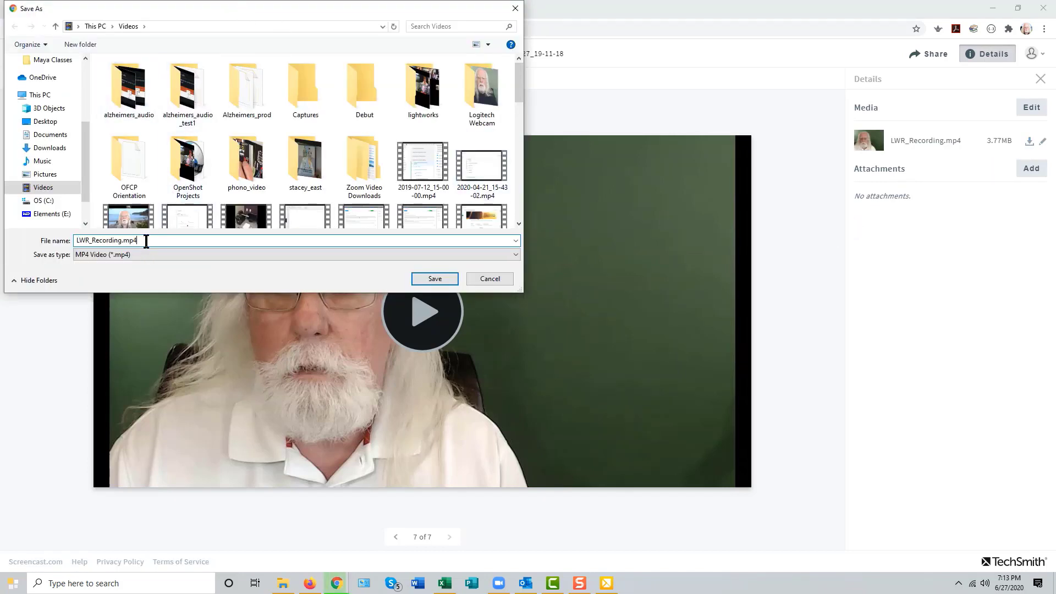
pyautogui.write('techsmith ')
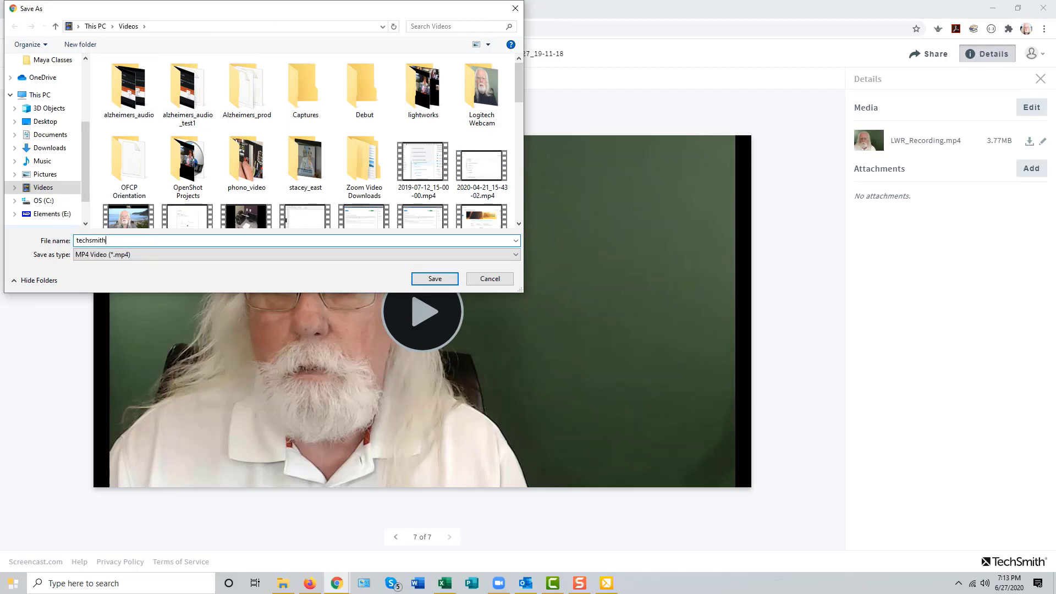
pyautogui.write('cature_video')
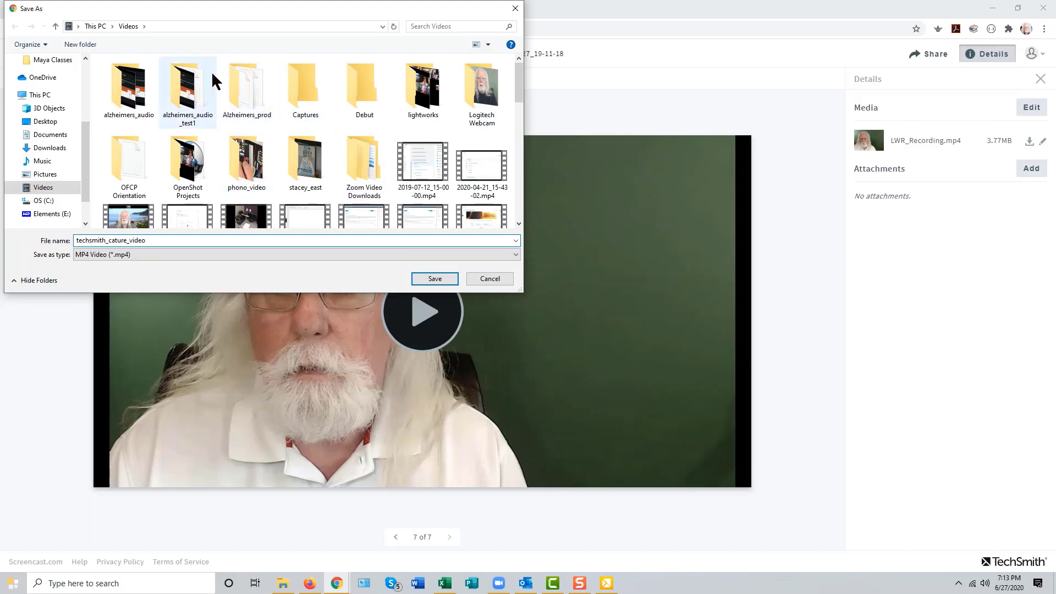
pyautogui.click(435, 280)
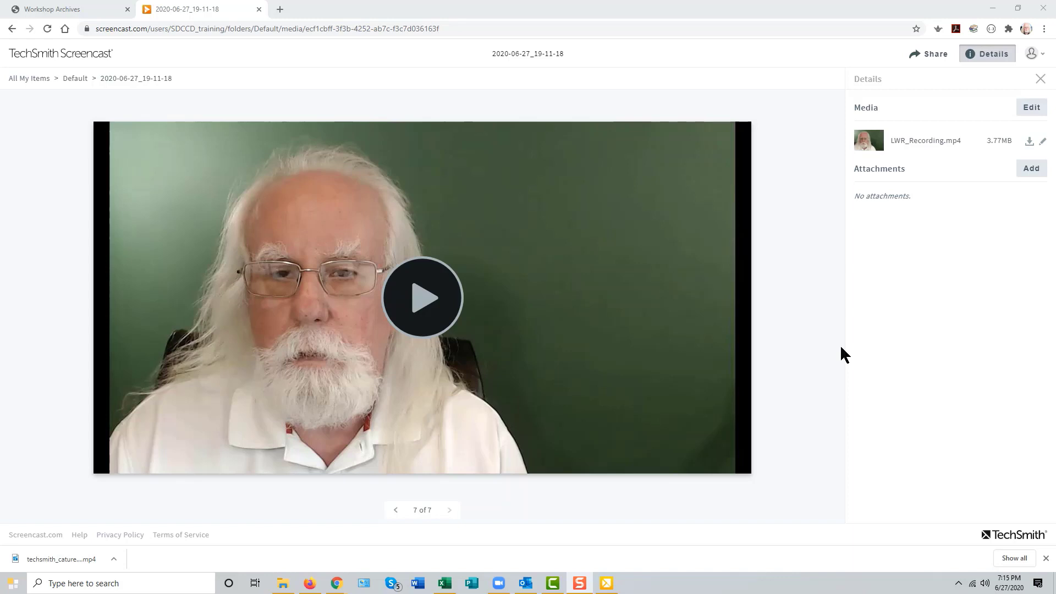
# Bring the TechSmith Capture window back up from the hidden tray icons.
pyautogui.click(958, 583)
pyautogui.click(914, 494)
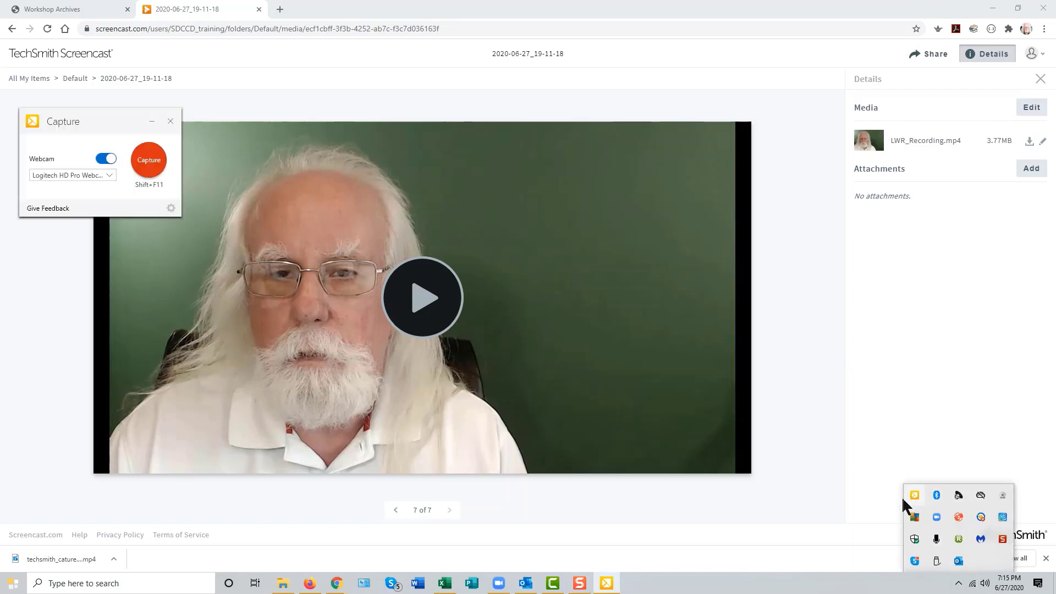